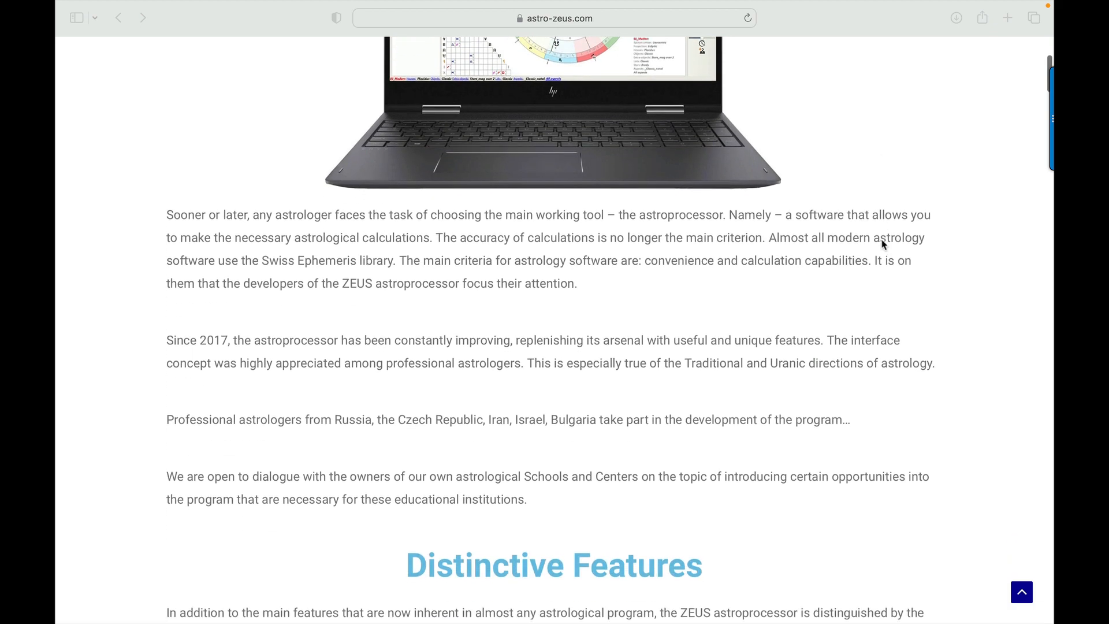
Look through the ZEUS Astrology Software home page, including the introduction and the Distinctive Features section.
scroll(895, 243, down, 3)
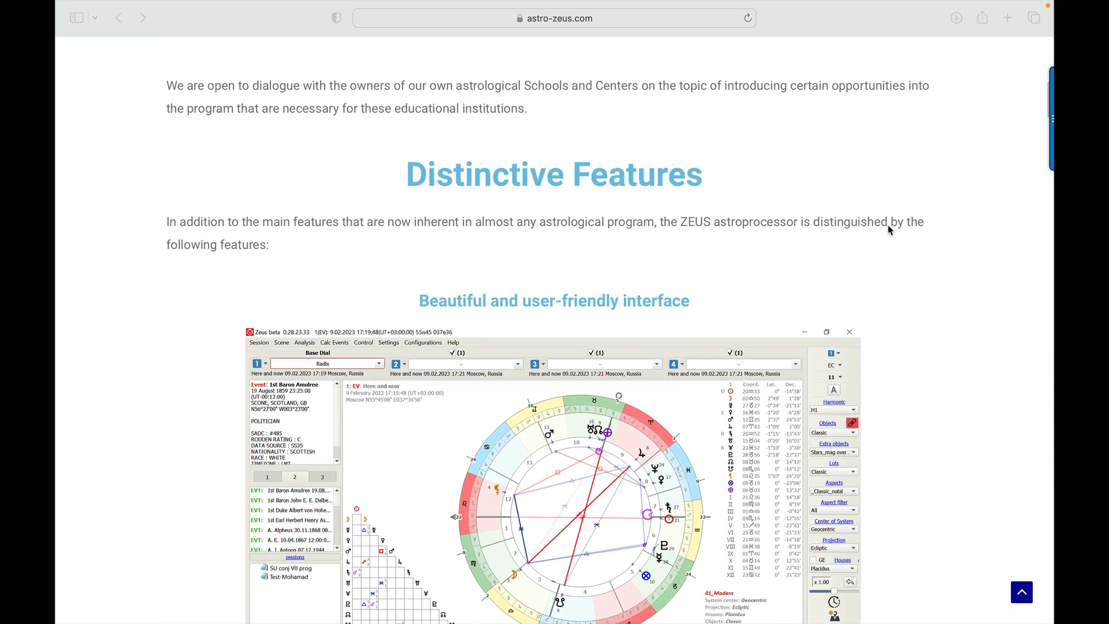
scroll(889, 231, down, 2)
scroll(889, 233, down, 3)
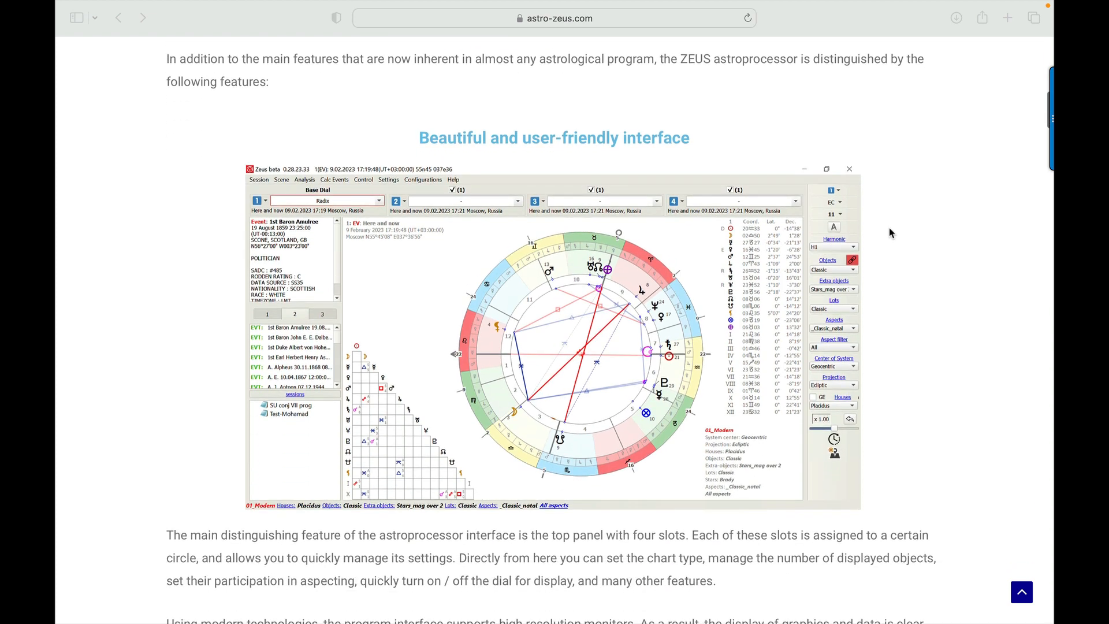
scroll(911, 224, down, 4)
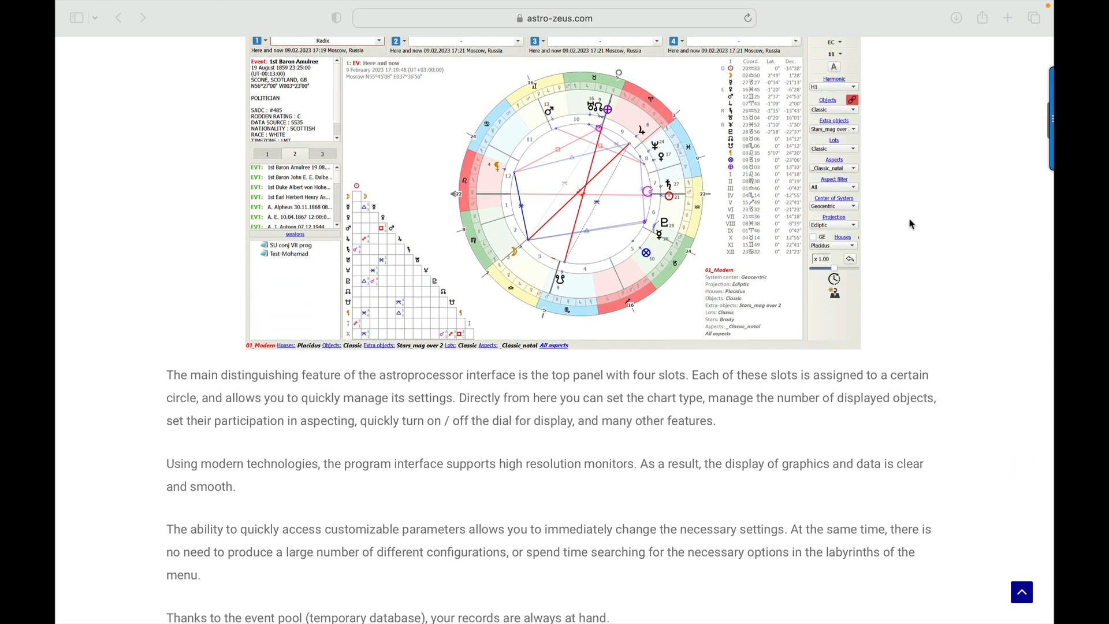
scroll(914, 222, down, 10)
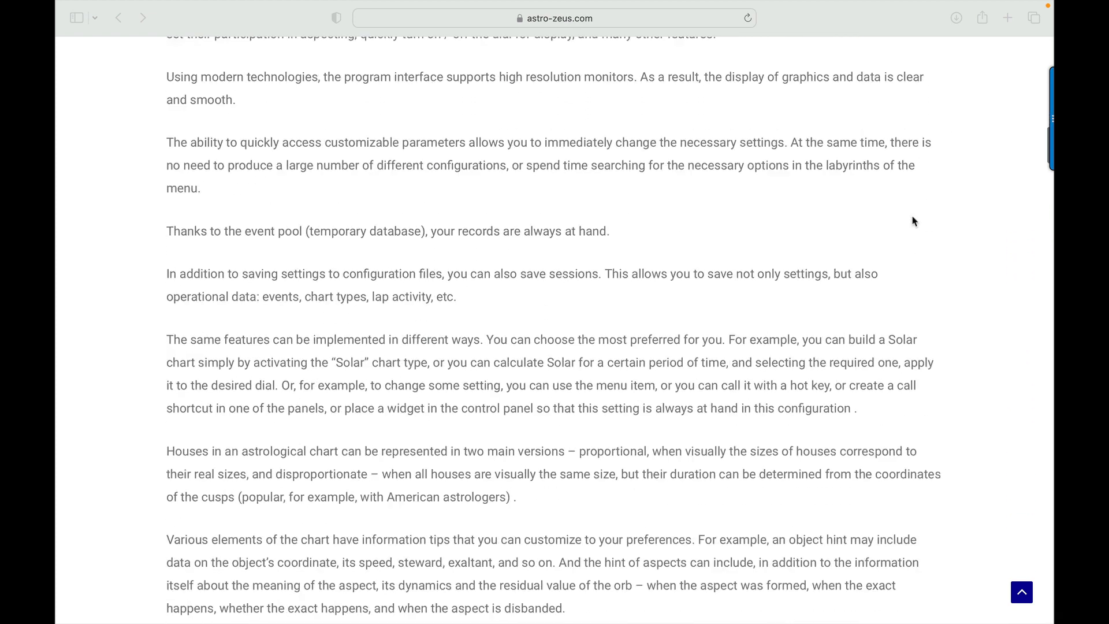
scroll(919, 219, up, 20)
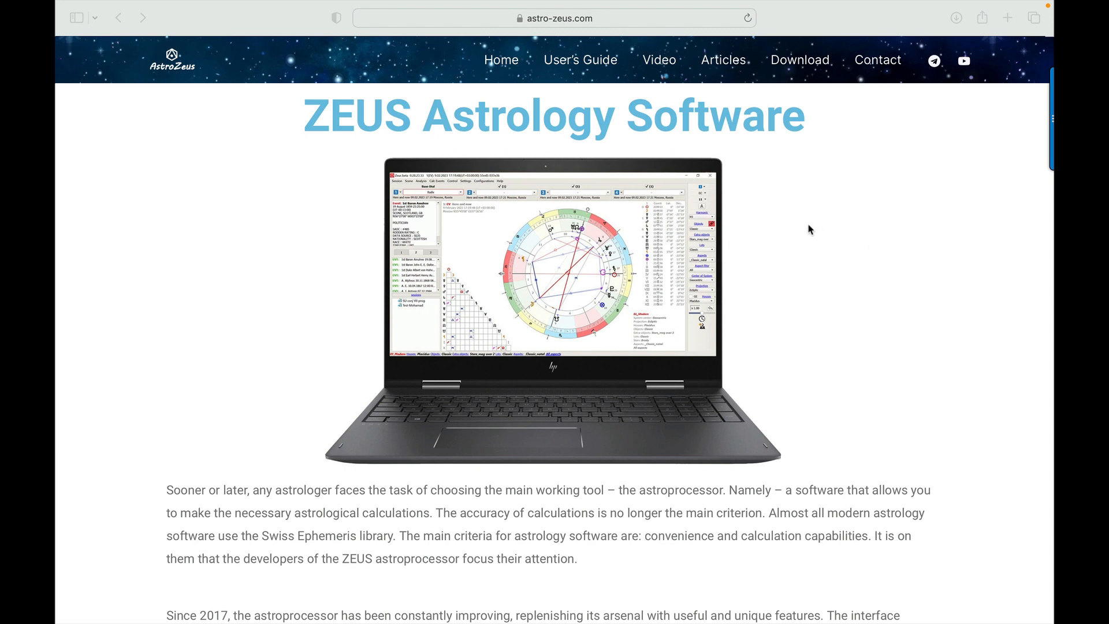
scroll(793, 231, down, 1)
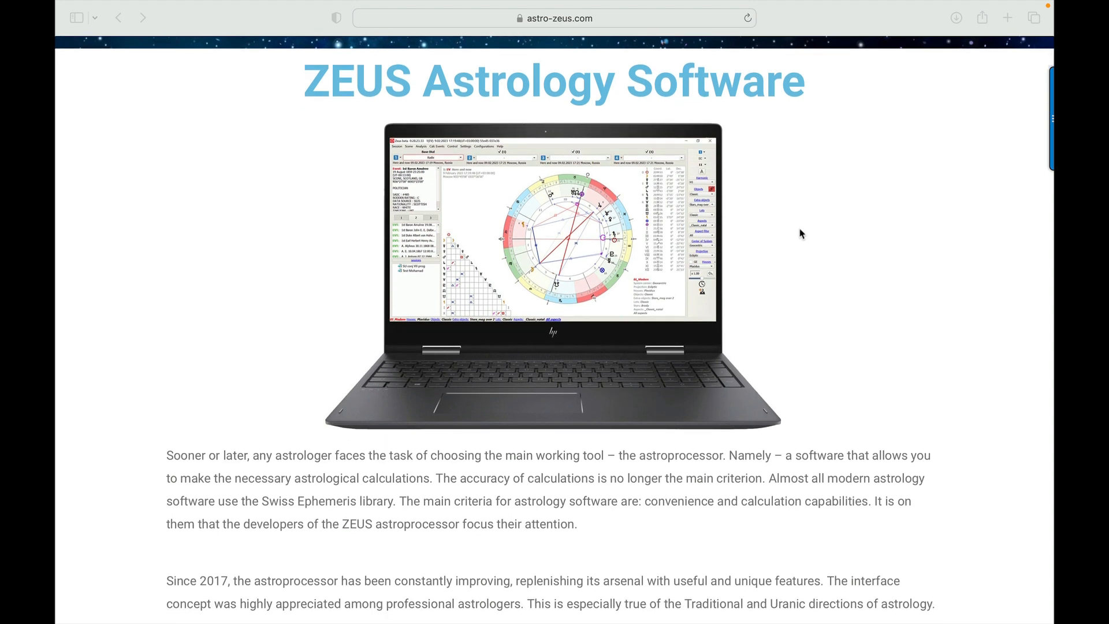
scroll(803, 220, up, 1)
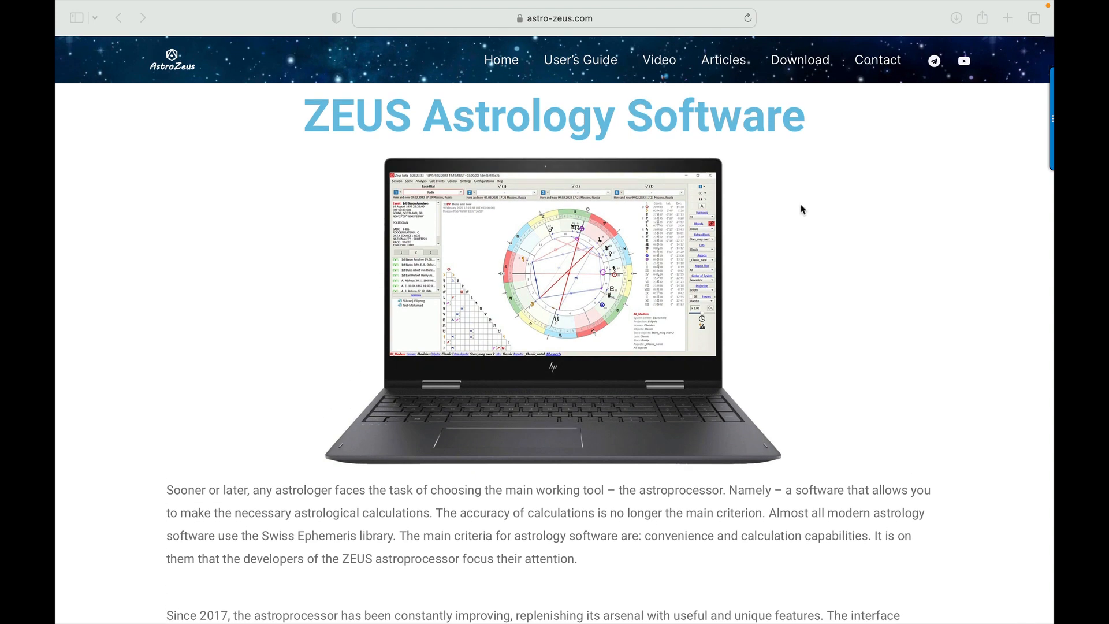
scroll(814, 211, down, 10)
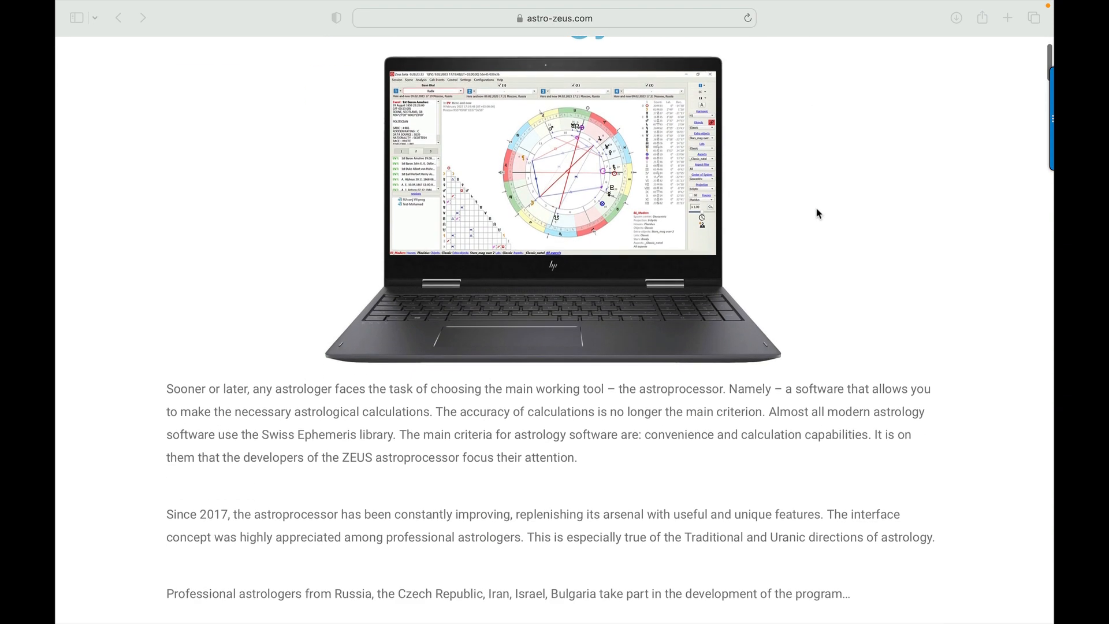
scroll(815, 211, down, 5)
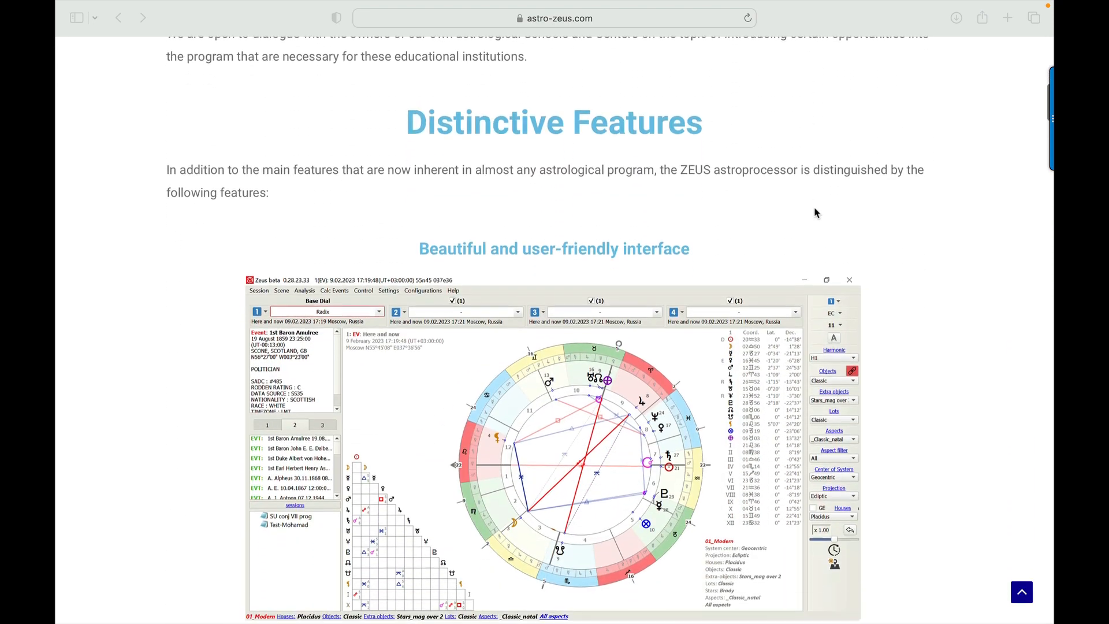
scroll(815, 211, up, 13)
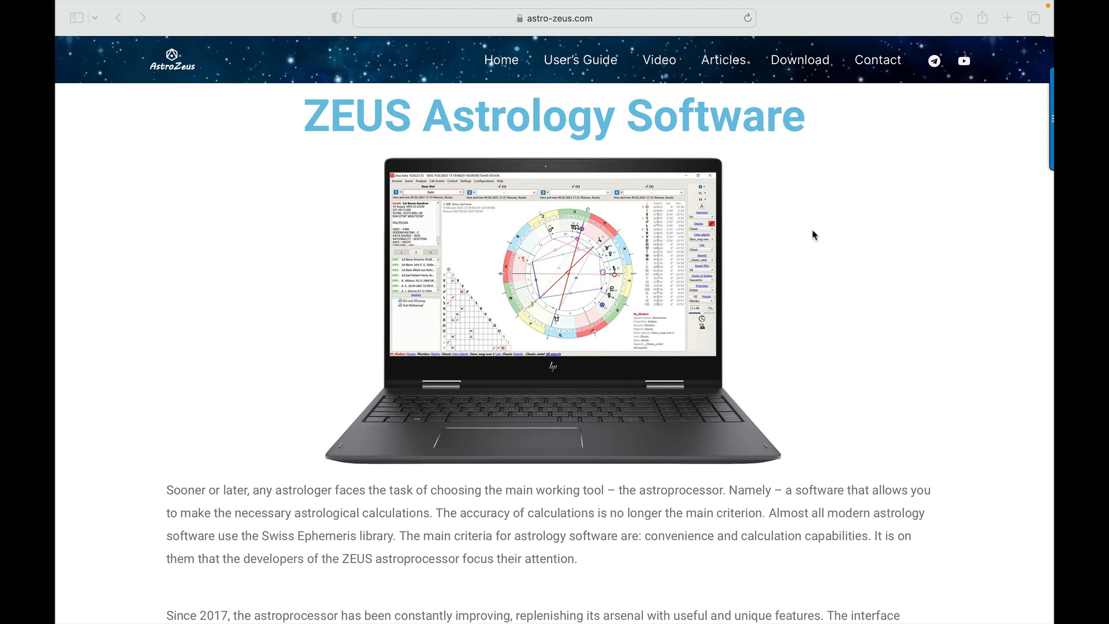
Open the website's User's Guide and skim its Main Window chapter, including the dial menu options, then return to the home page.
click(576, 63)
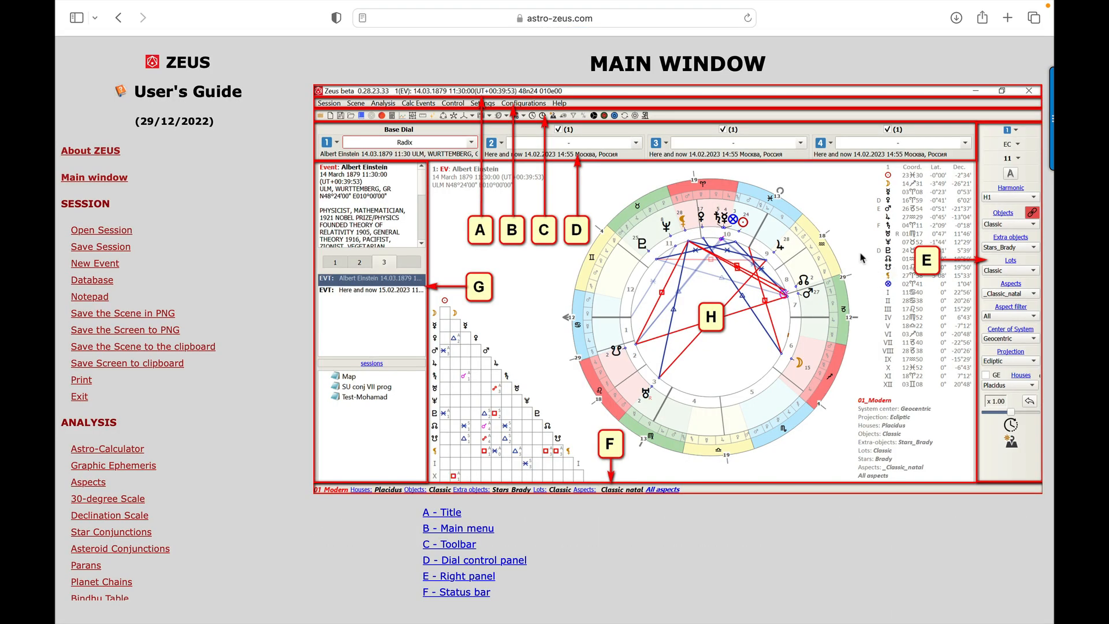
scroll(750, 256, down, 10)
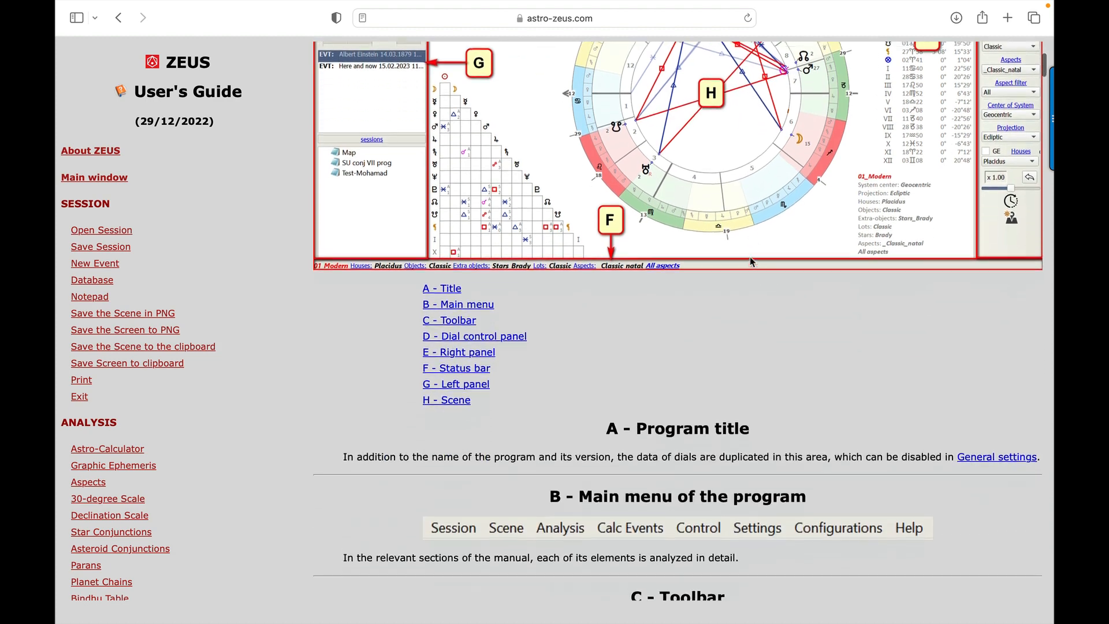
scroll(750, 257, down, 10)
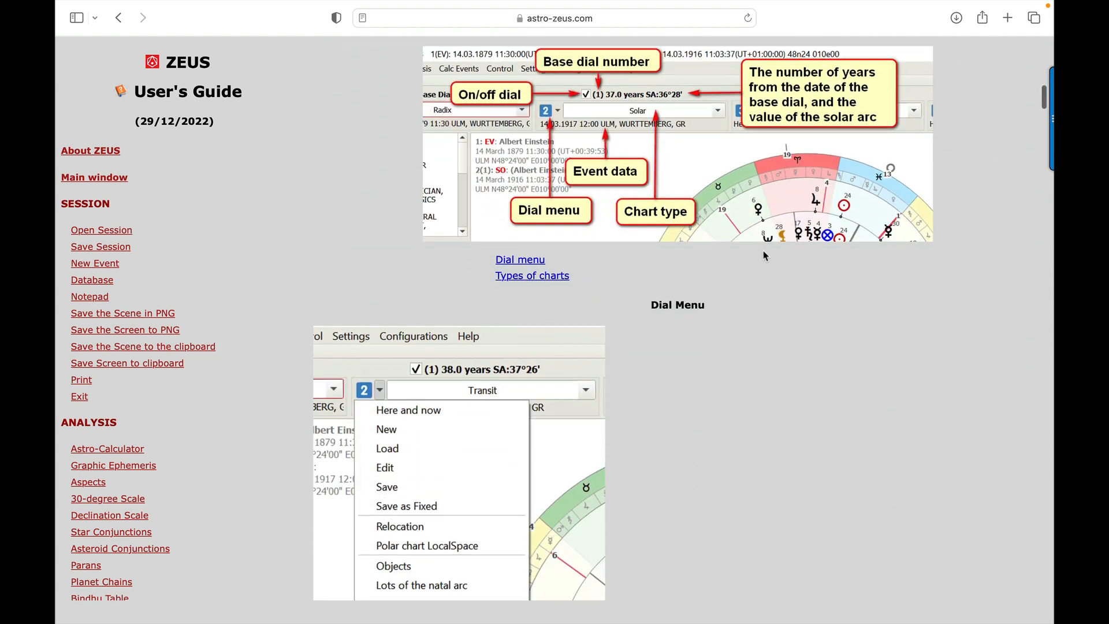
scroll(761, 253, down, 12)
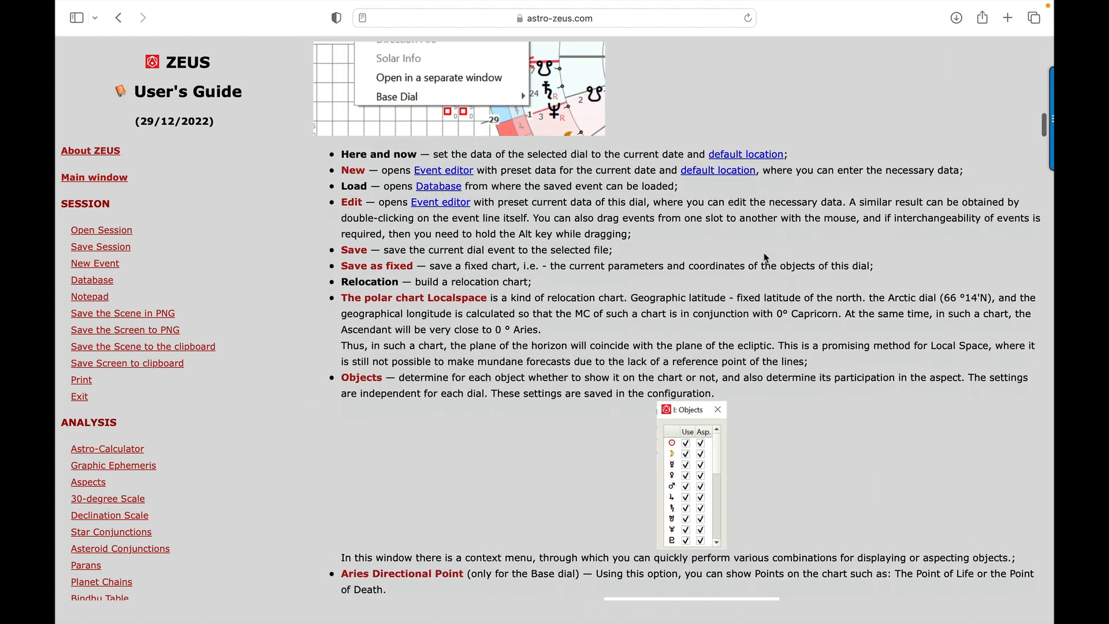
scroll(766, 256, down, 5)
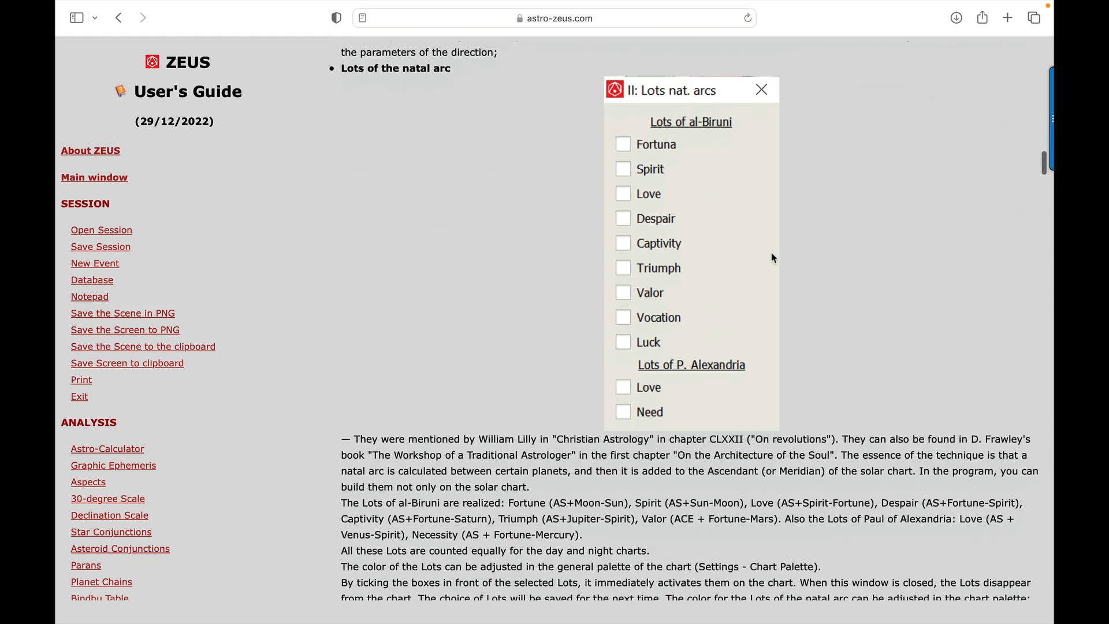
scroll(776, 256, down, 5)
scroll(751, 248, up, 20)
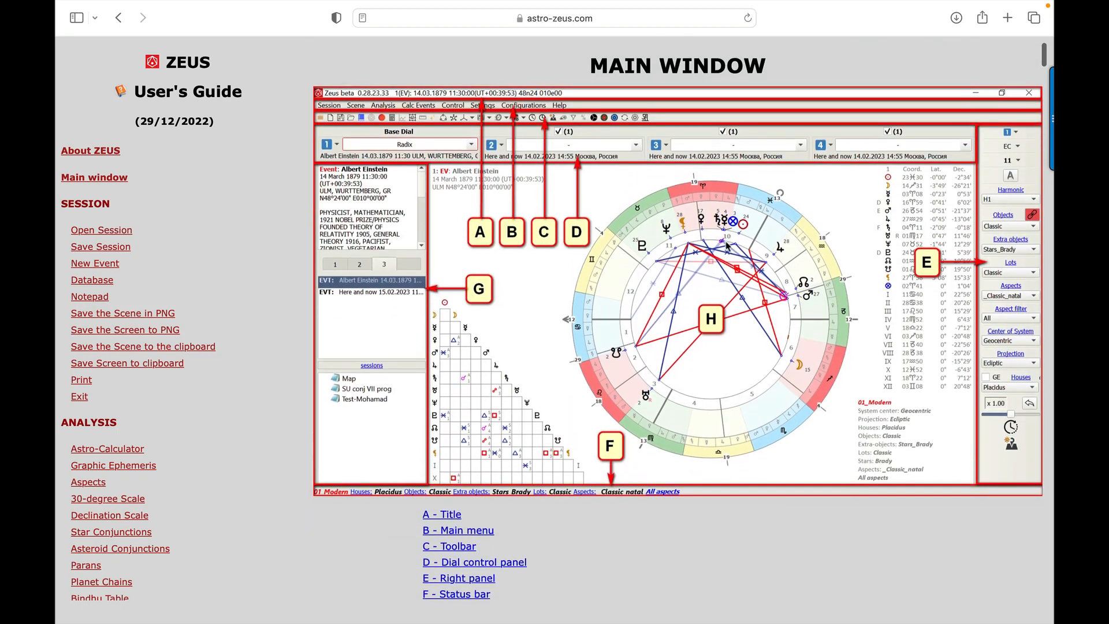
click(118, 17)
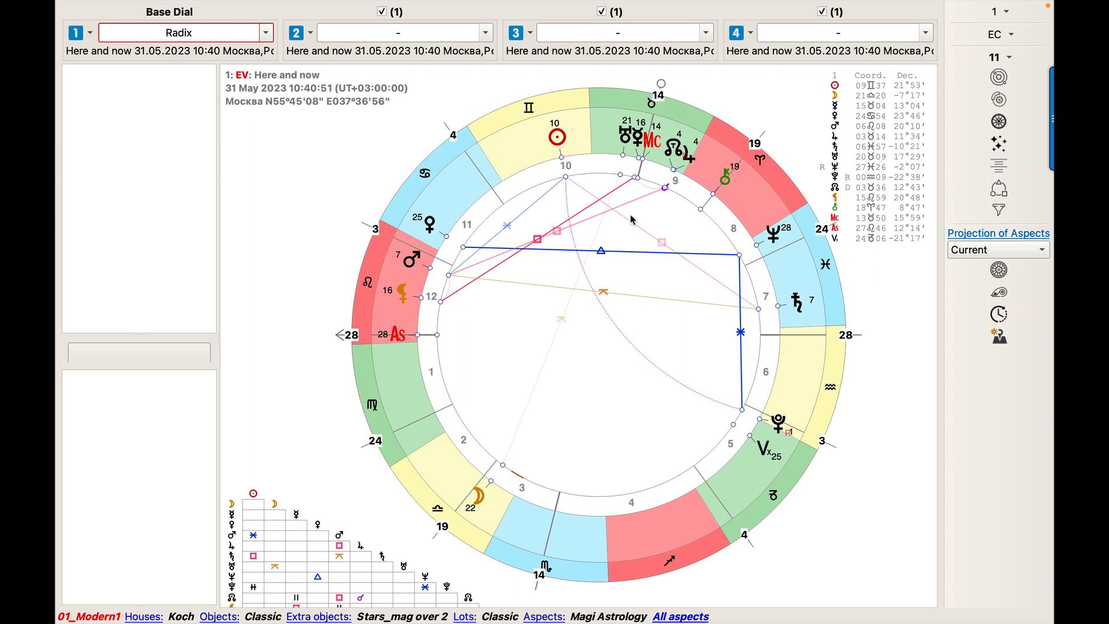
Switch to the Zeus program, open its event database and create a top-level folder named Astrogeo.
mouse_move(601, 253)
mouse_move(555, 141)
mouse_move(621, 339)
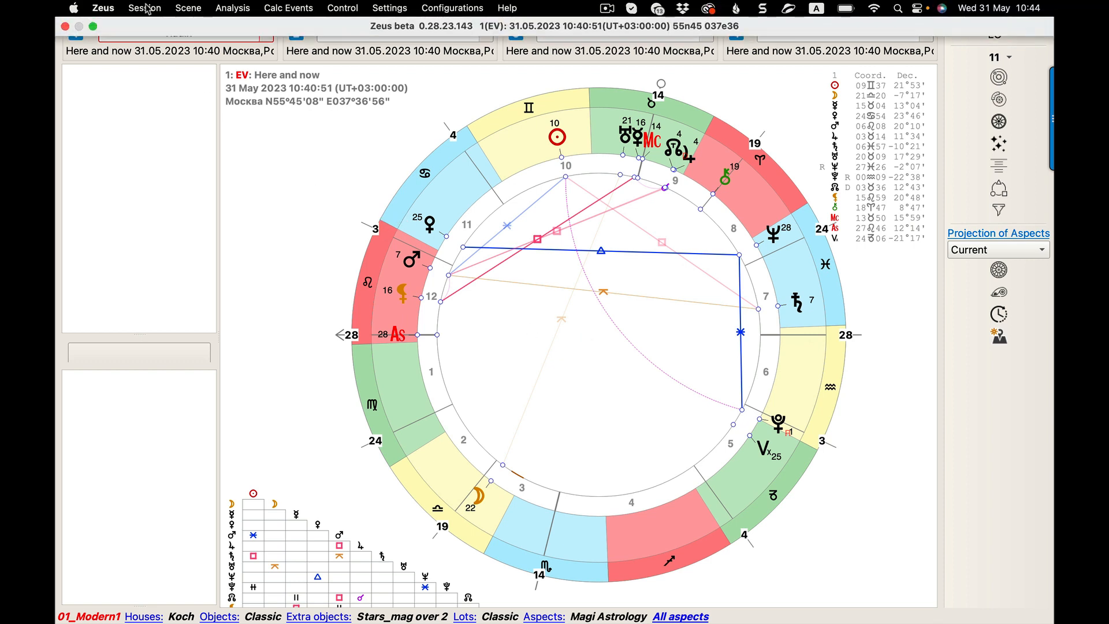
click(146, 8)
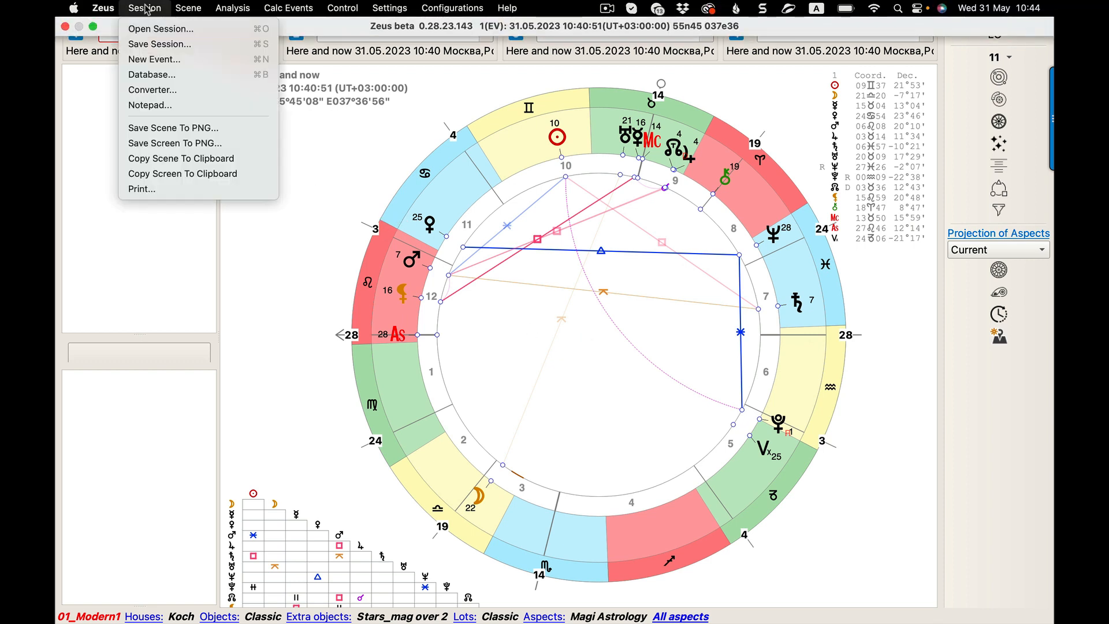
click(149, 74)
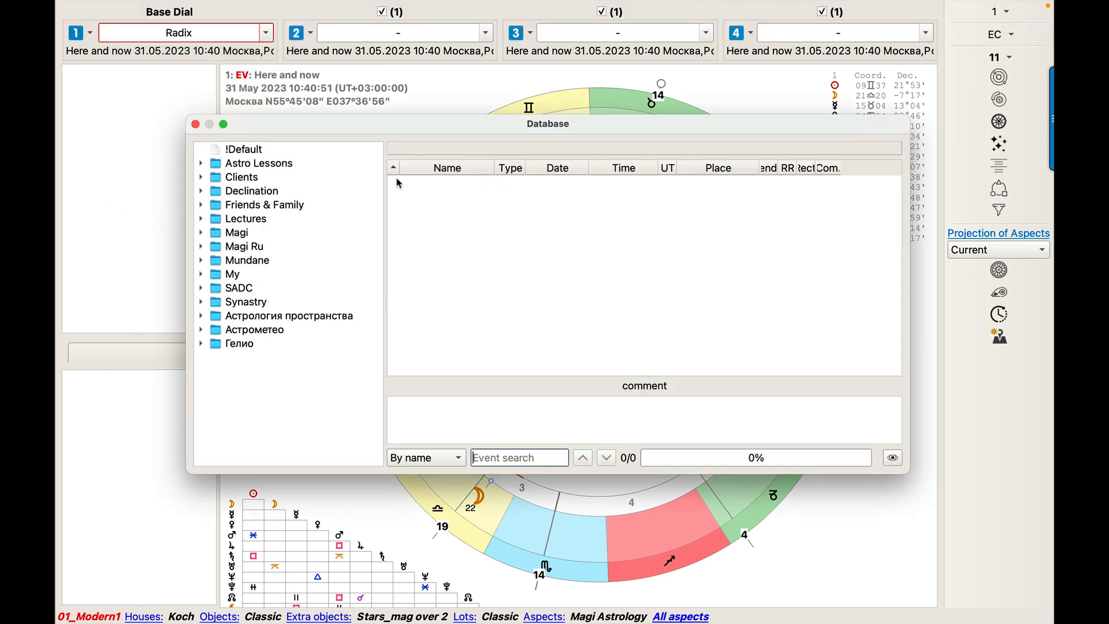
drag(378, 127, 445, 135)
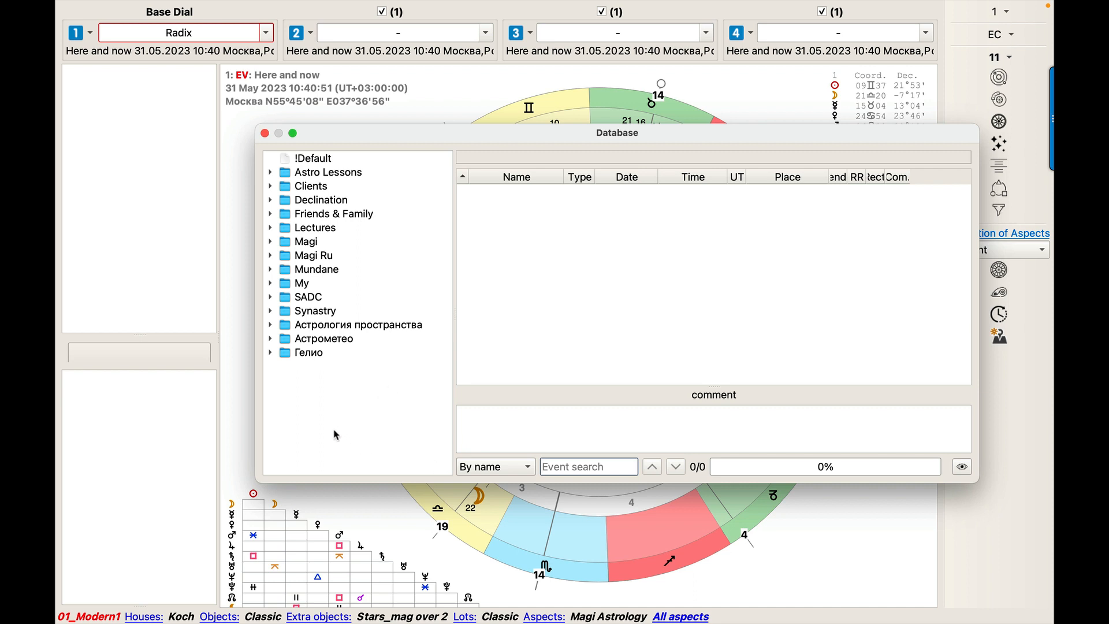
right_click(335, 398)
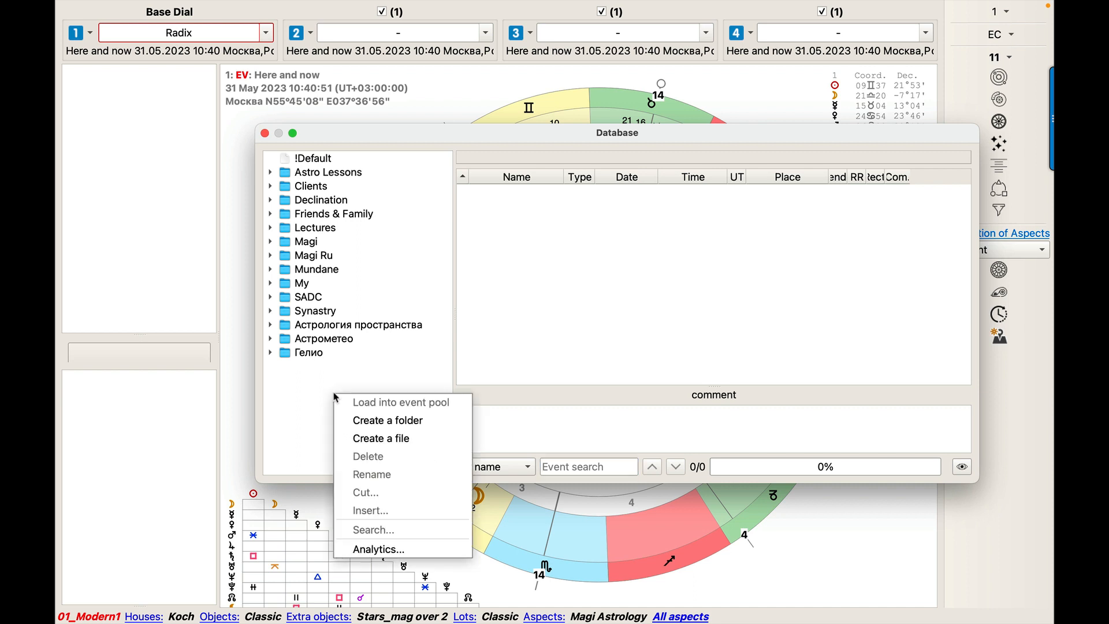
click(354, 419)
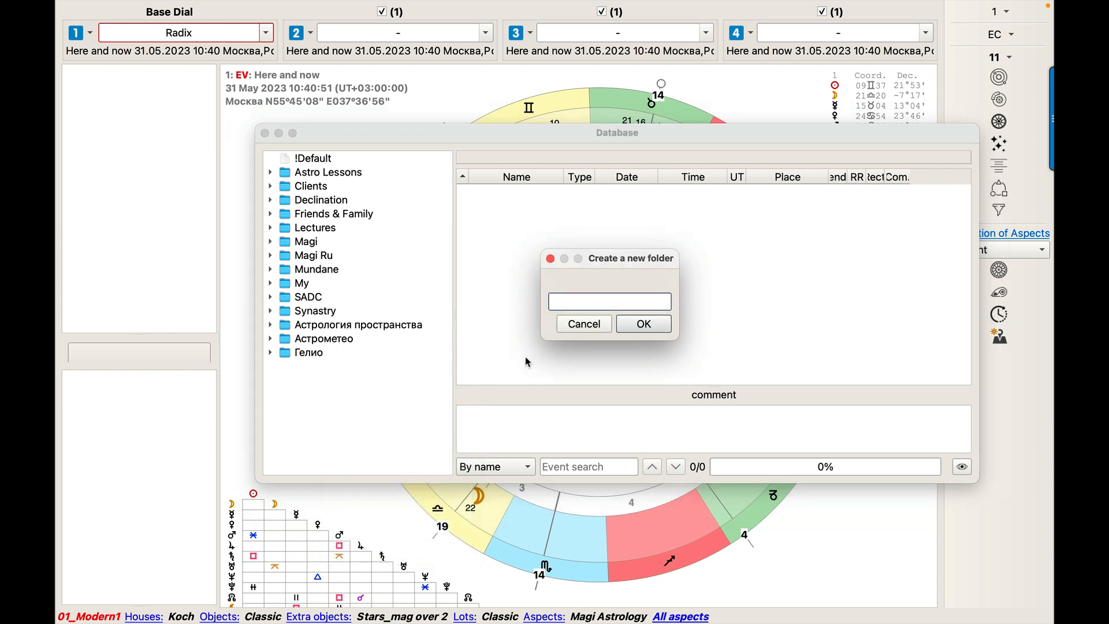
text(Astrogeo)
click(647, 324)
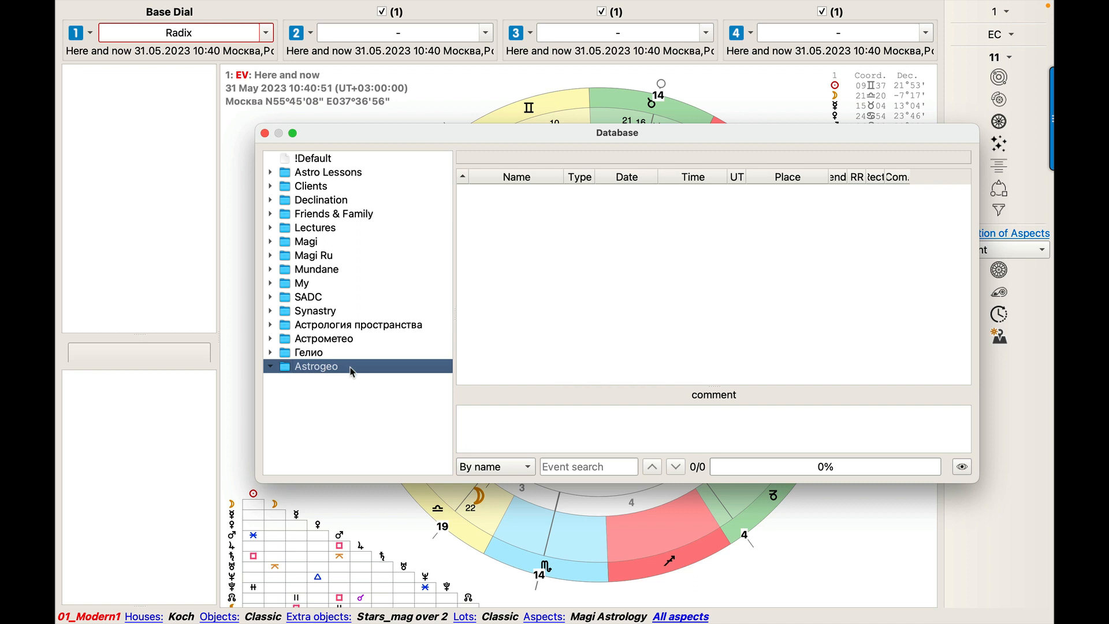
Create a file named Tutorials inside the Astrogeo folder and close the database.
right_click(345, 368)
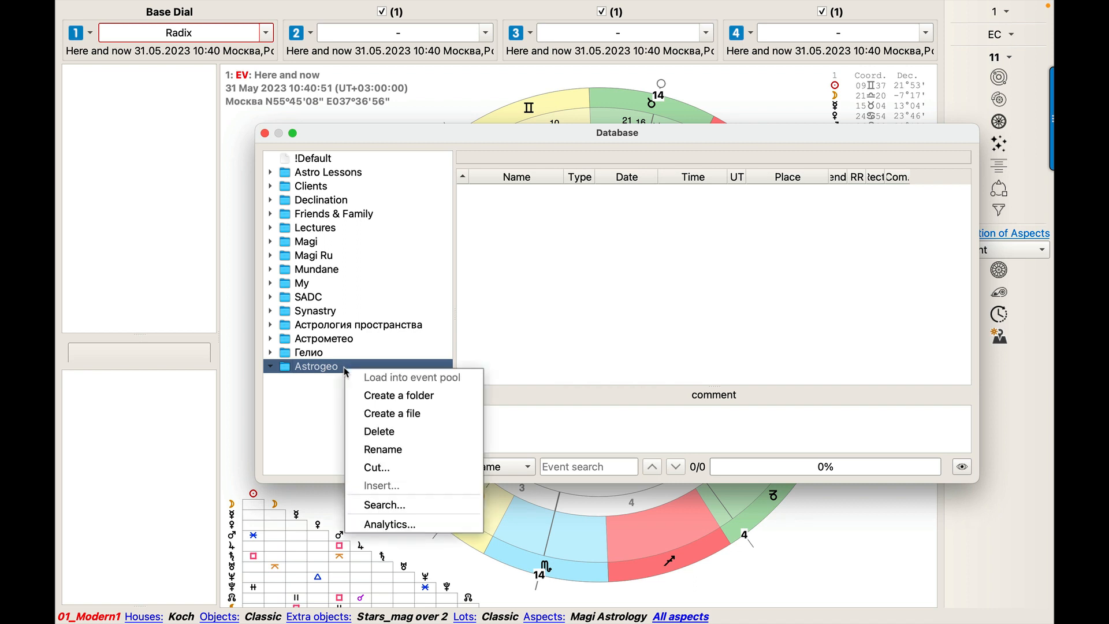
click(382, 413)
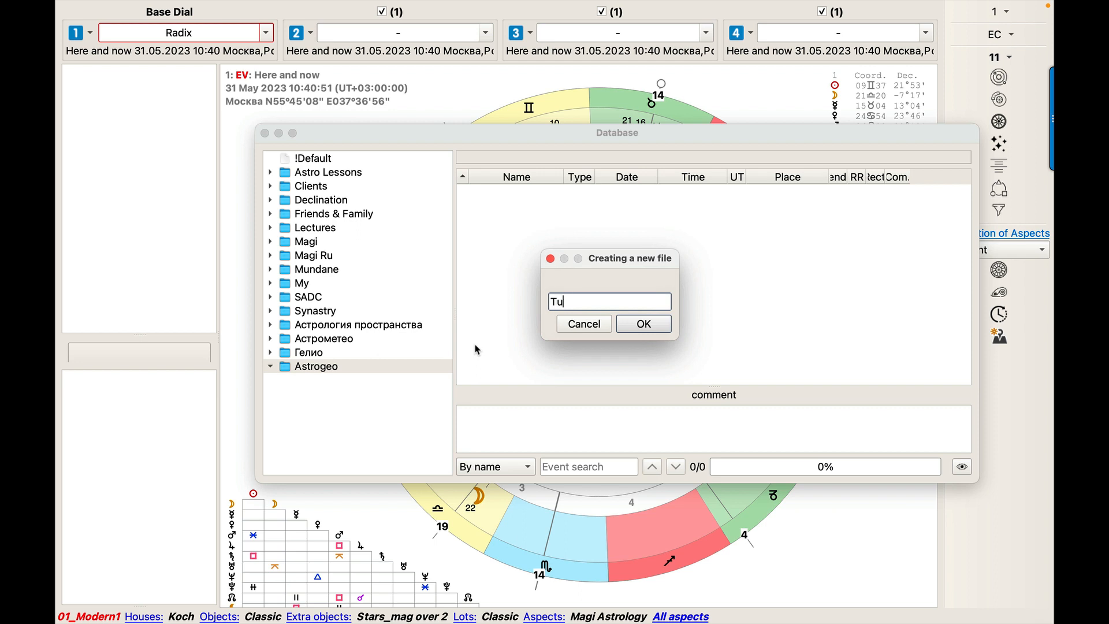
text(Tutorials)
click(643, 324)
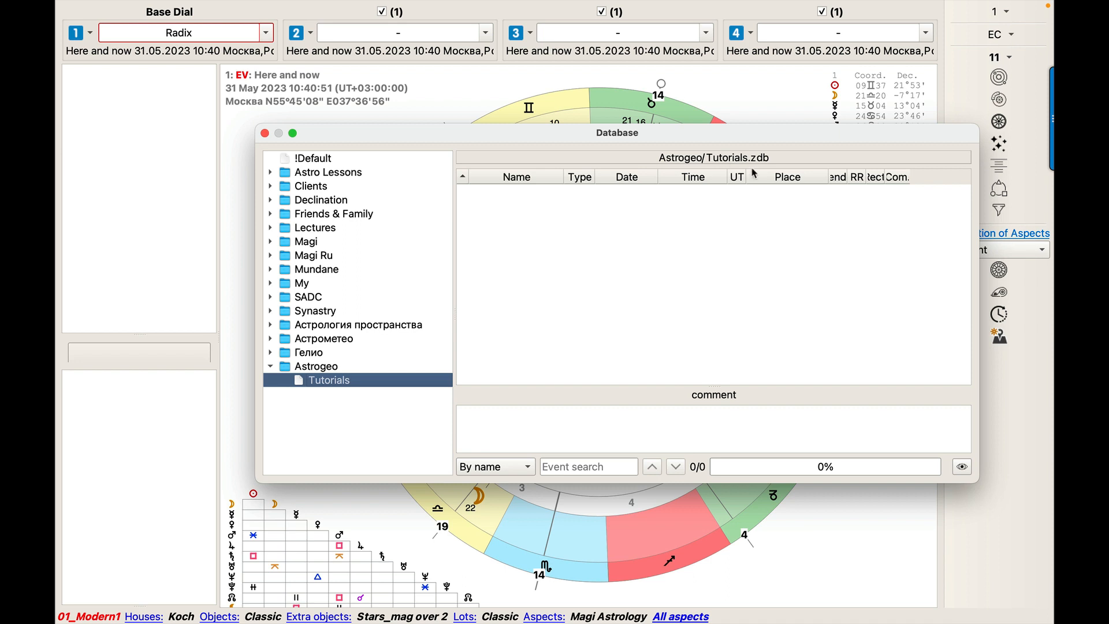
click(264, 134)
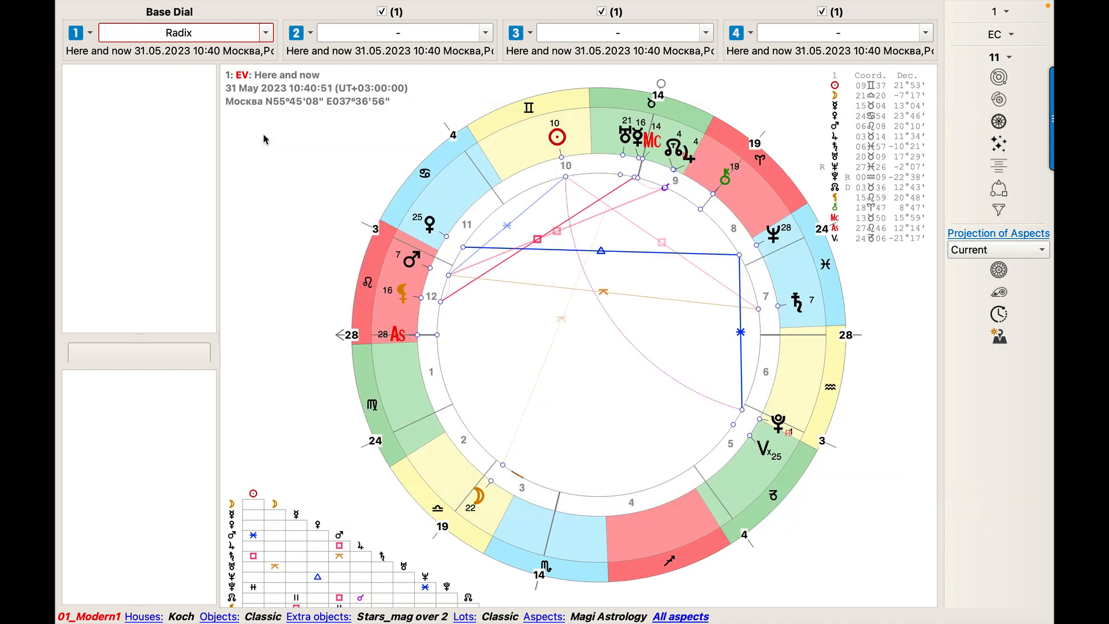
click(90, 33)
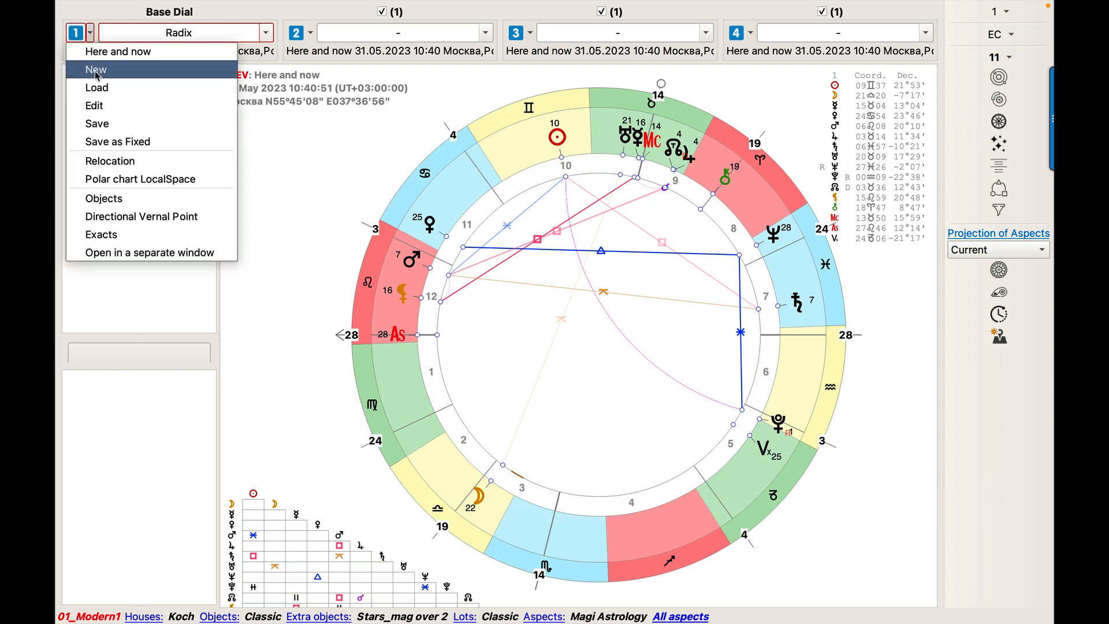
click(300, 146)
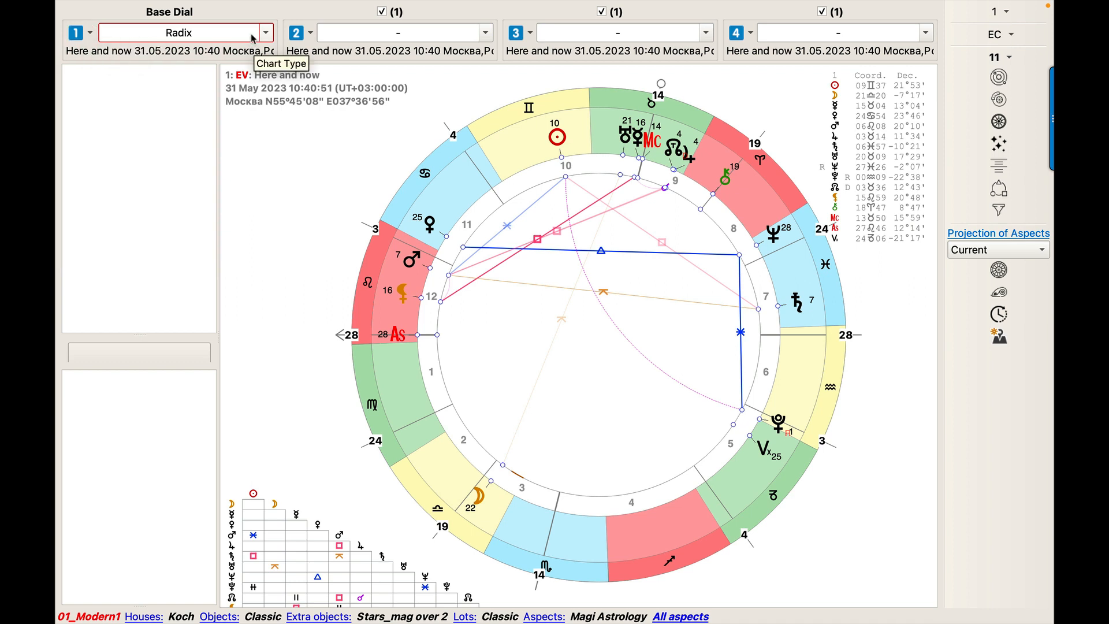
click(91, 33)
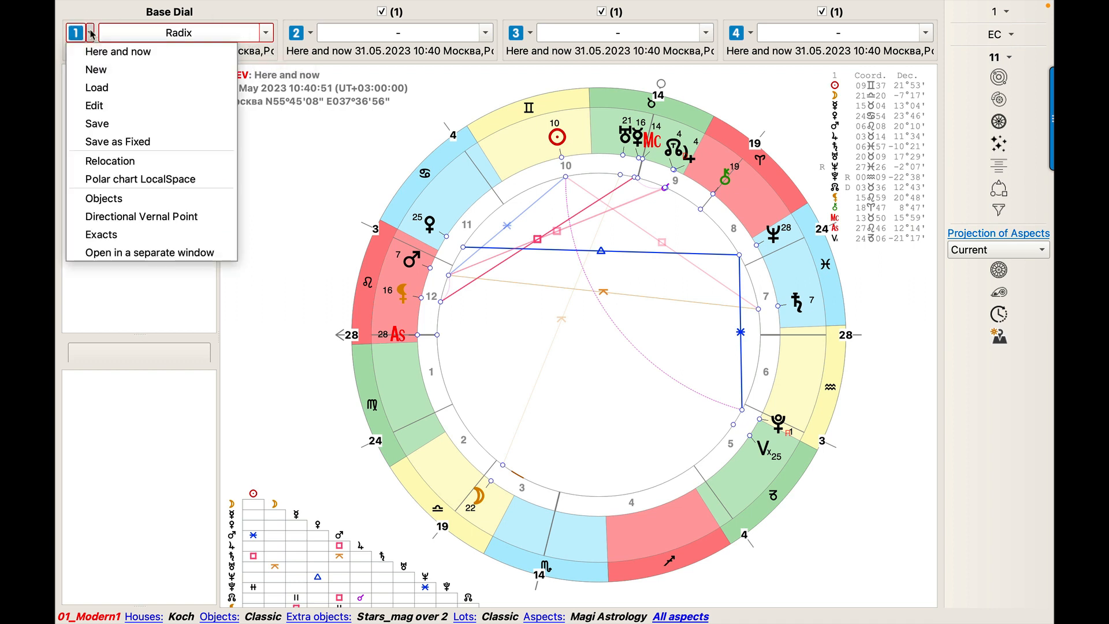
click(280, 130)
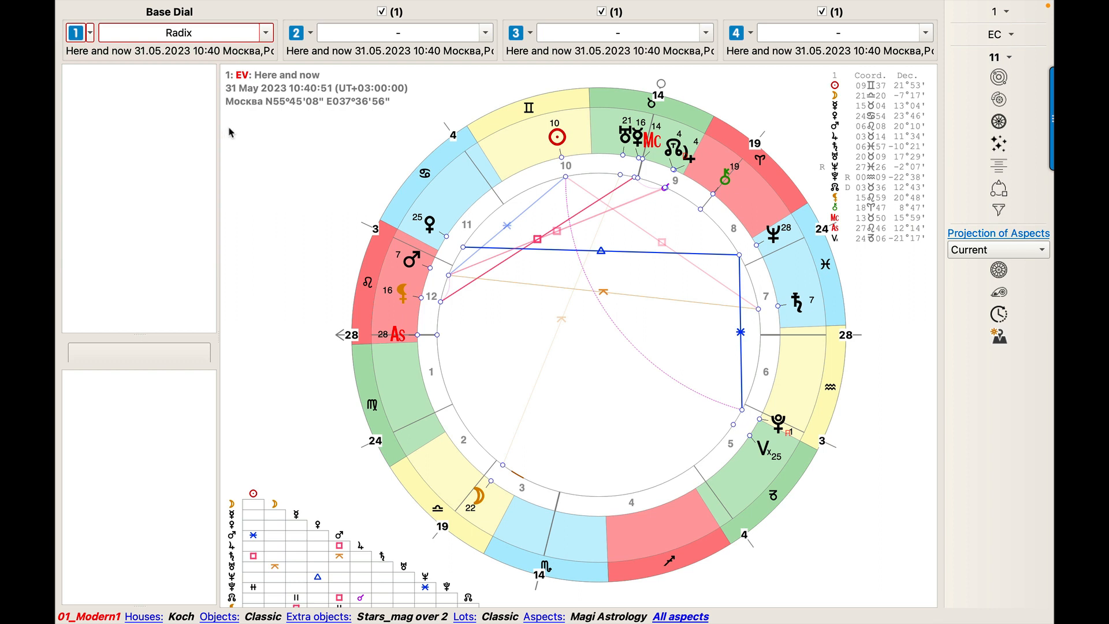
Start a new natal event for the first dial and name it Arnold Schwarzenegger.
click(91, 32)
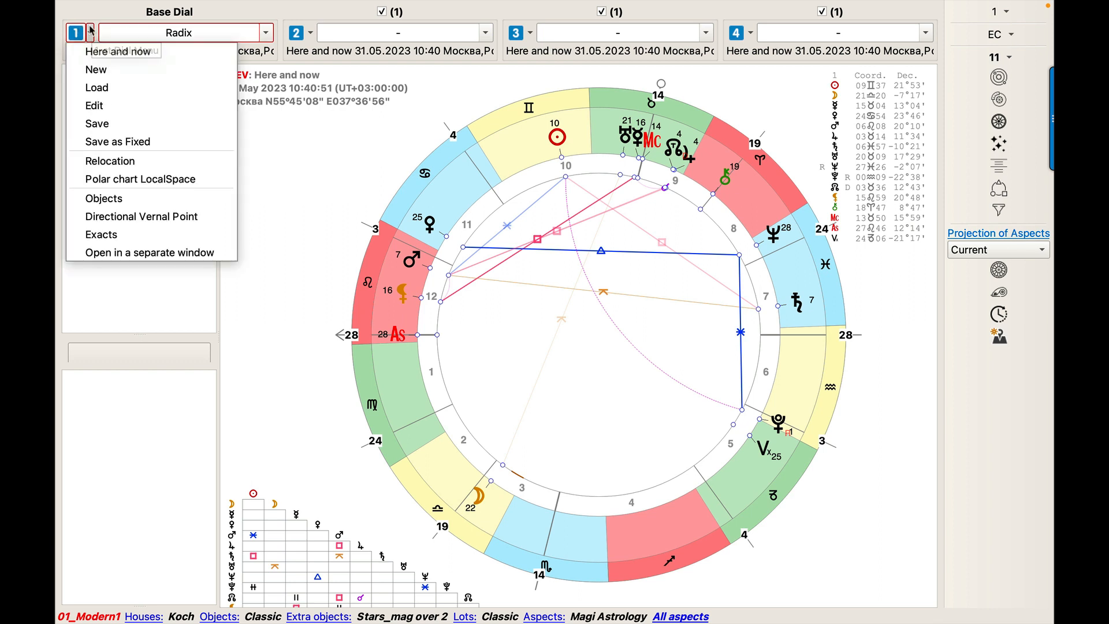
click(96, 69)
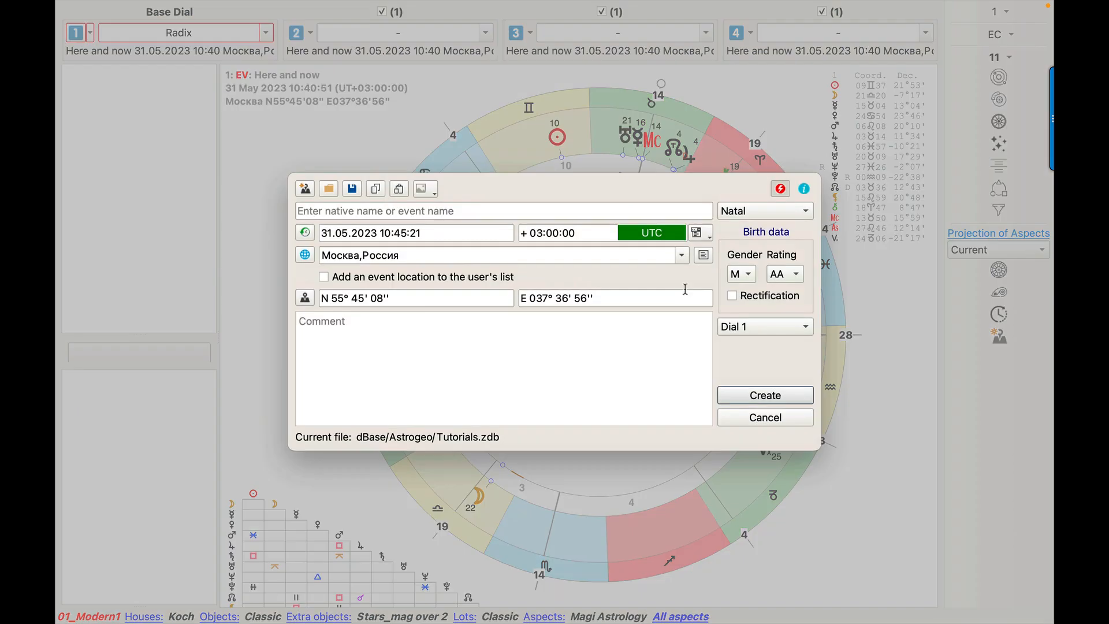
click(465, 211)
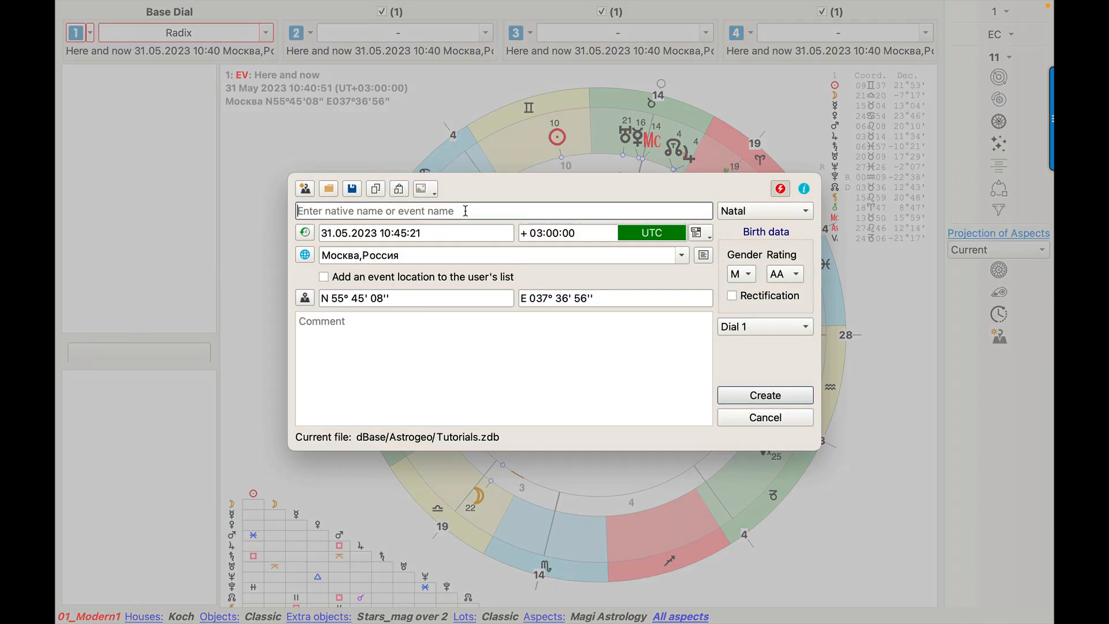
text(Arnold Schwar)
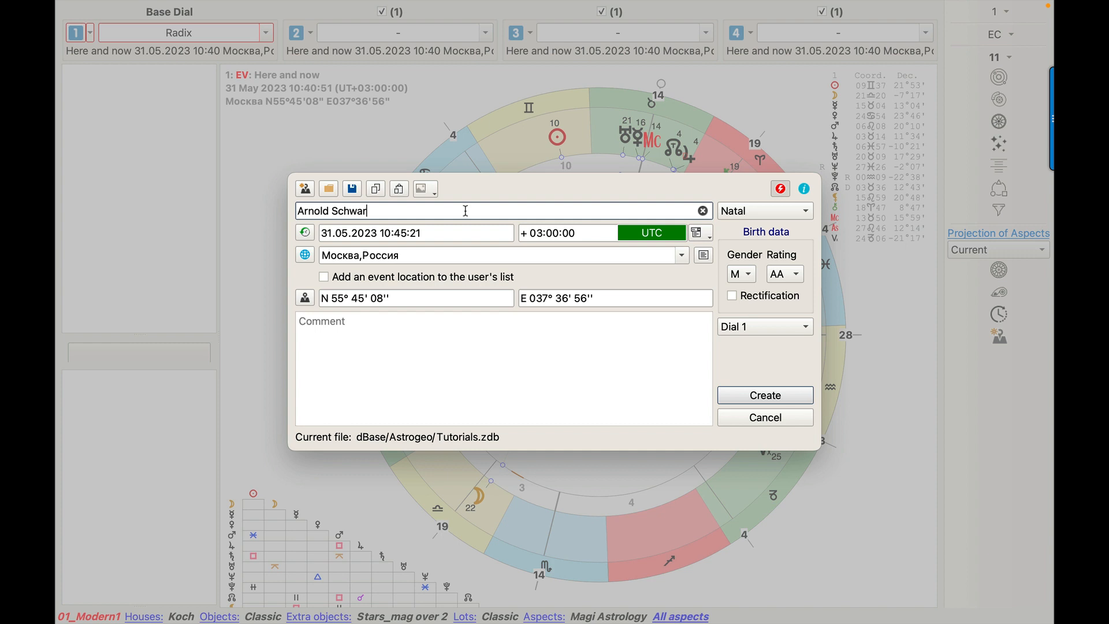
text(zenegger)
key(Tab)
key(Tab)
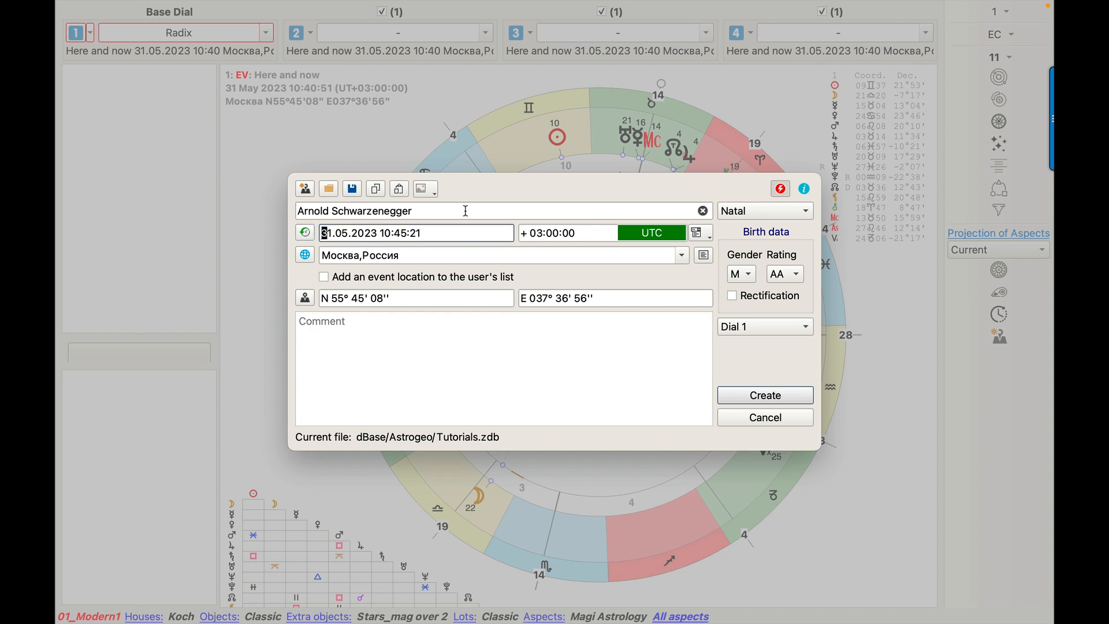
Enter the native's date of birth and set the birth time to 04:10:00.
text(30.)
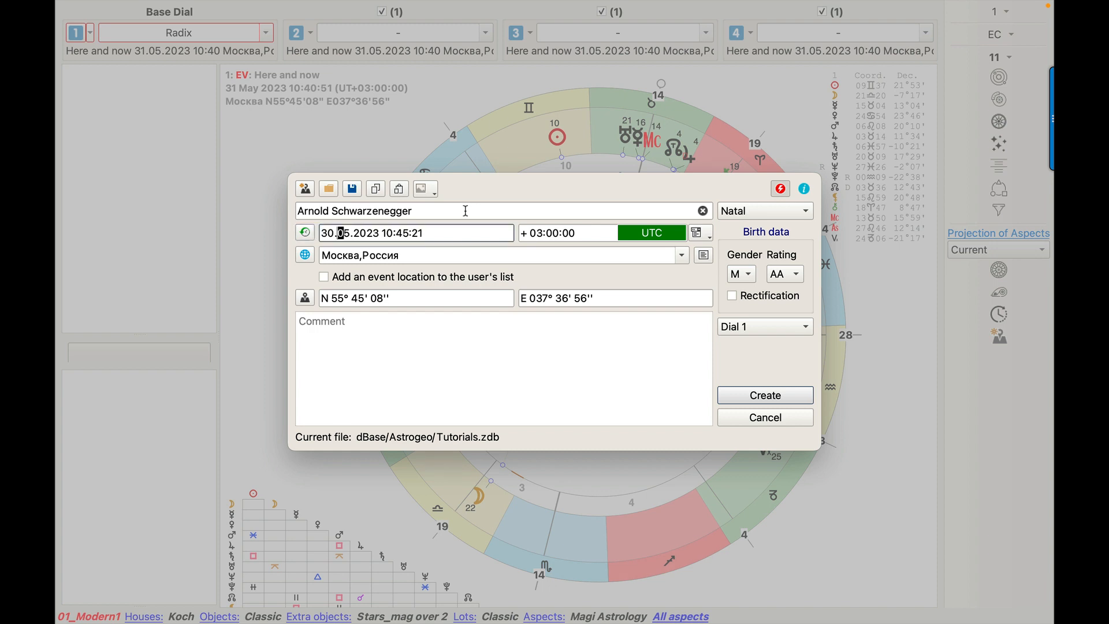
text(07.)
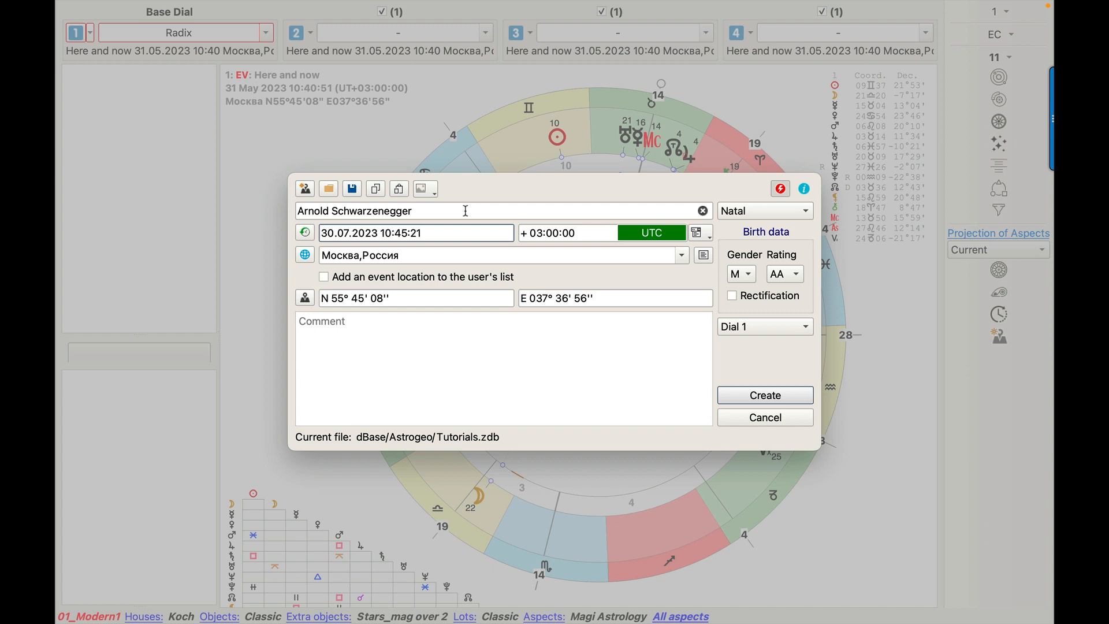
text(1947)
text(04:10:00)
key(Tab)
Set the event location to Graz, Austria and save the event to the current database file.
key(Tab)
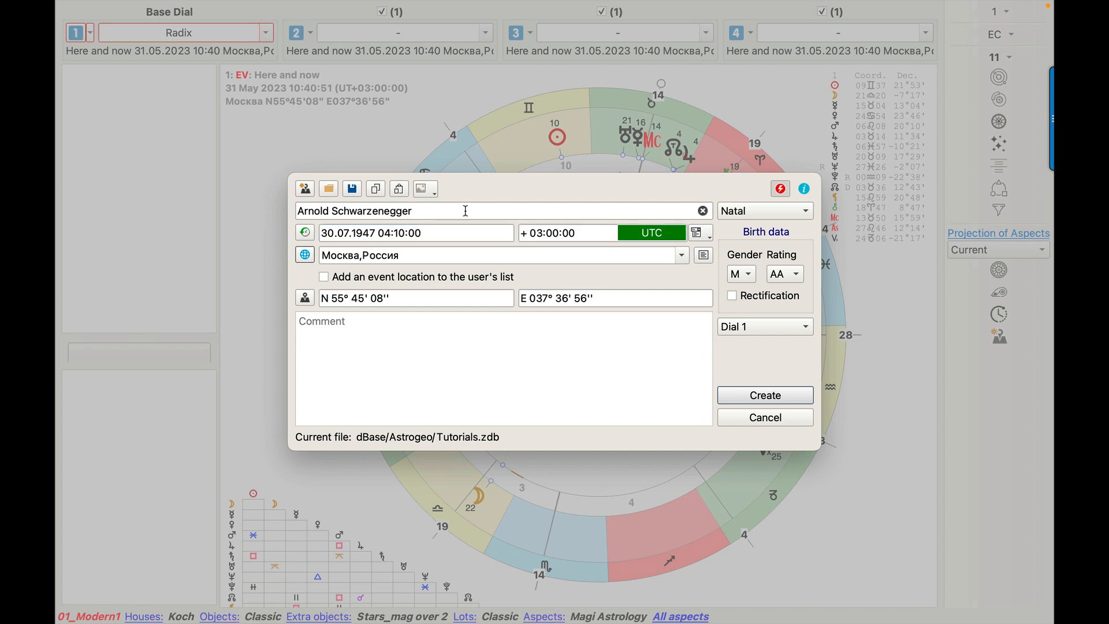
key(Tab)
text(Graz)
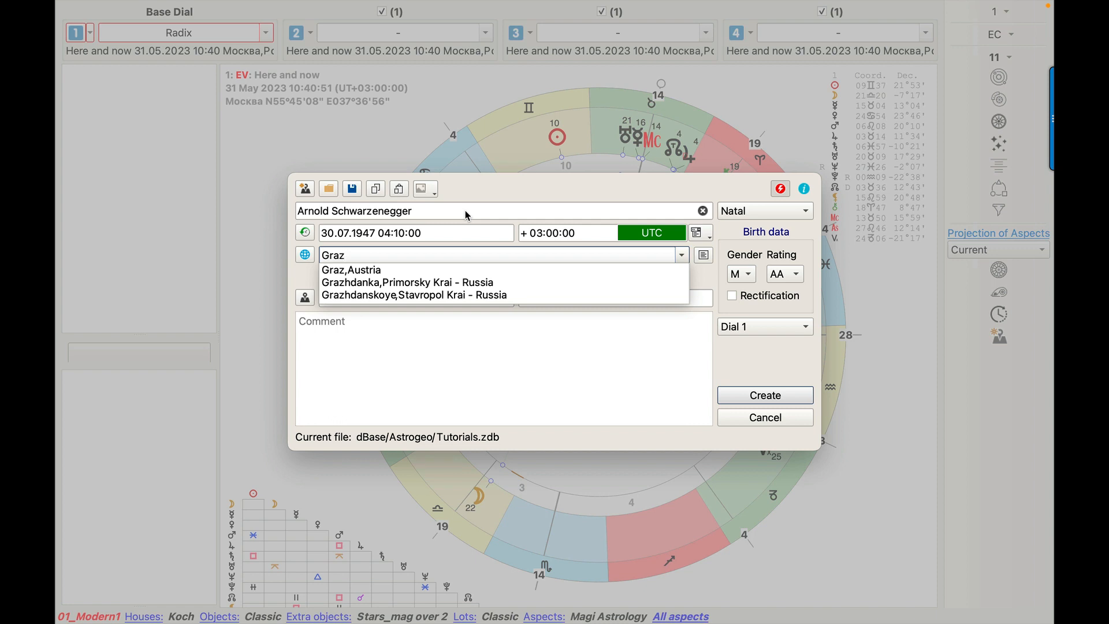
key(Down)
key(Return)
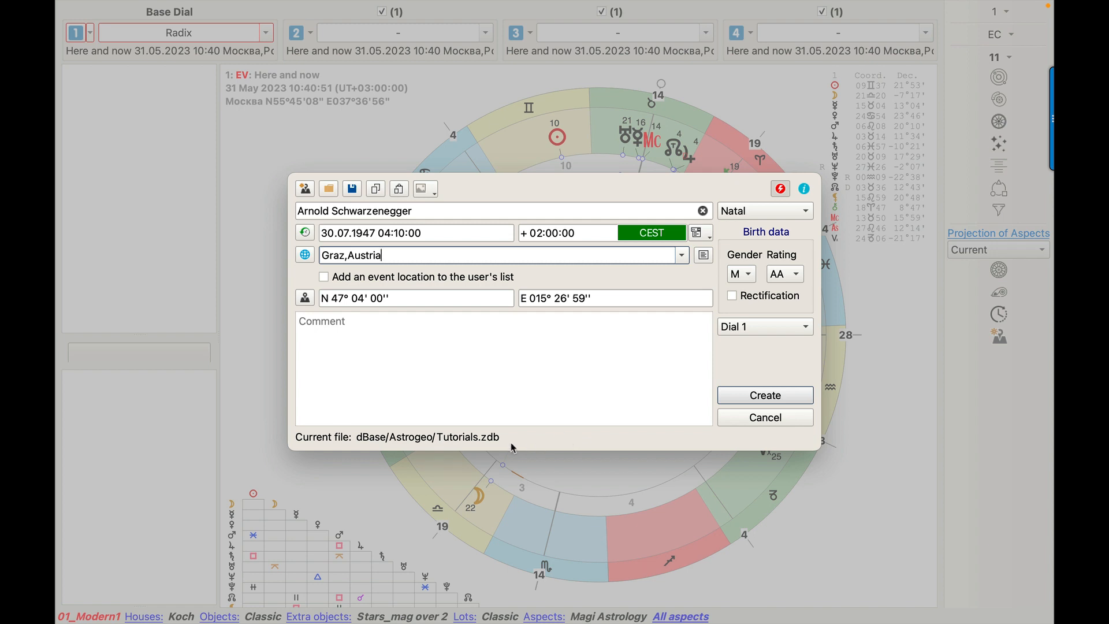
click(353, 191)
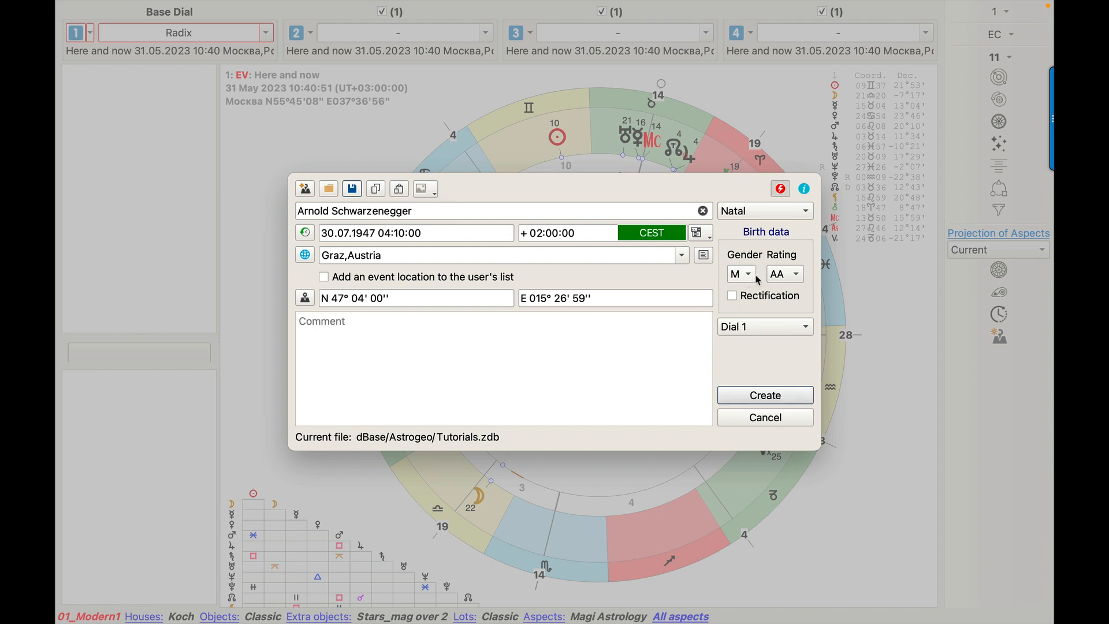
Choose the birth data rating and create the natal chart in Dial 1.
click(794, 275)
click(790, 294)
click(764, 397)
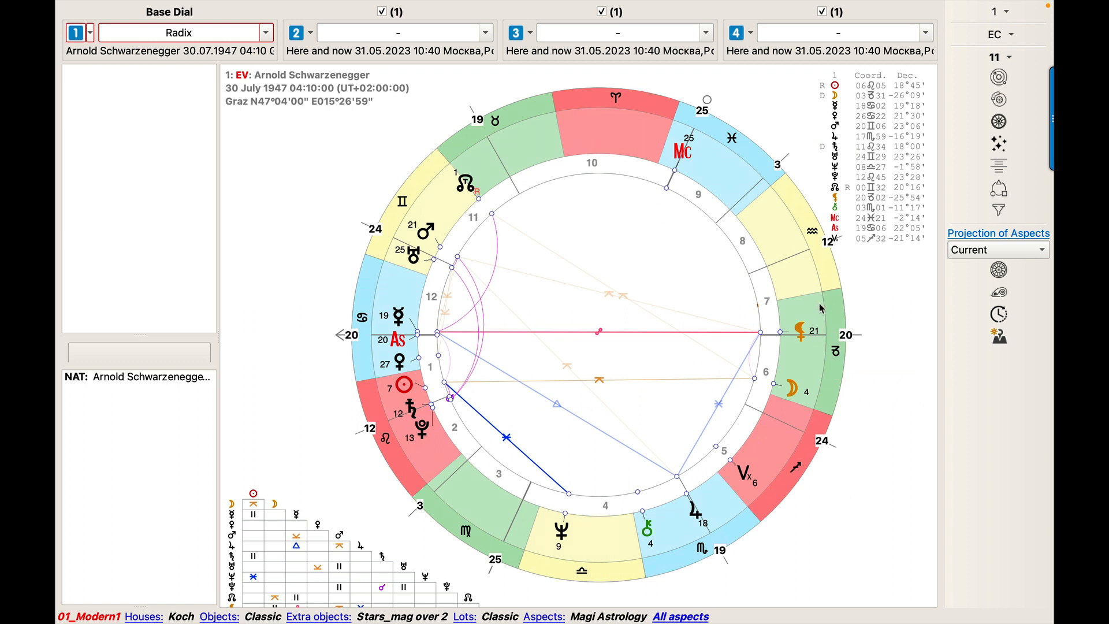
Review the chart elements available in the layout customization, then close it without leaving temporary settings.
mouse_move(471, 4)
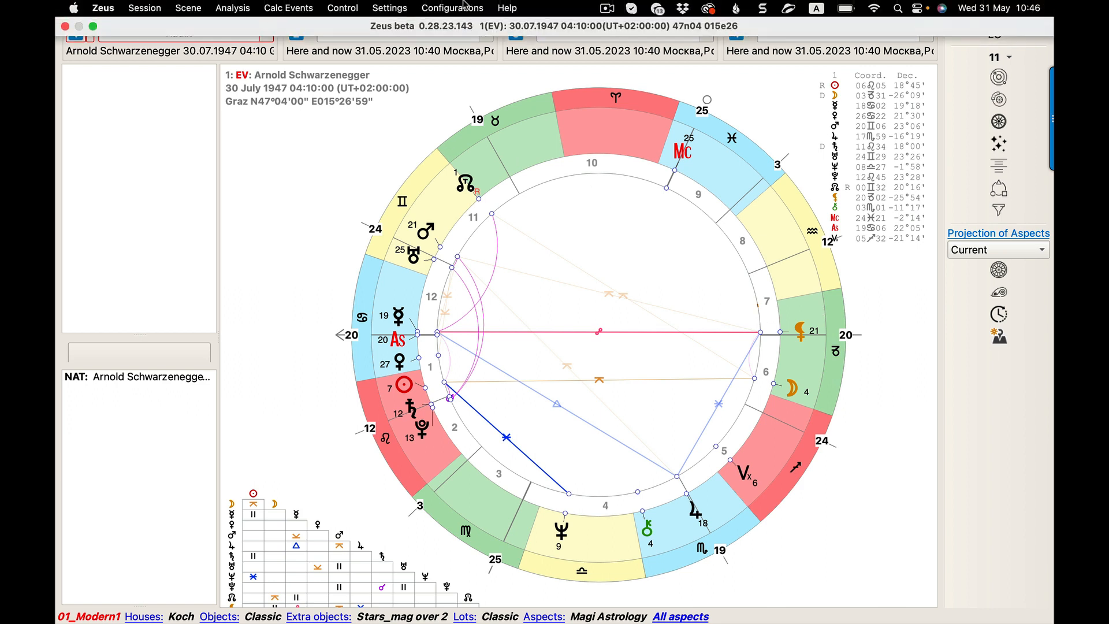
click(391, 8)
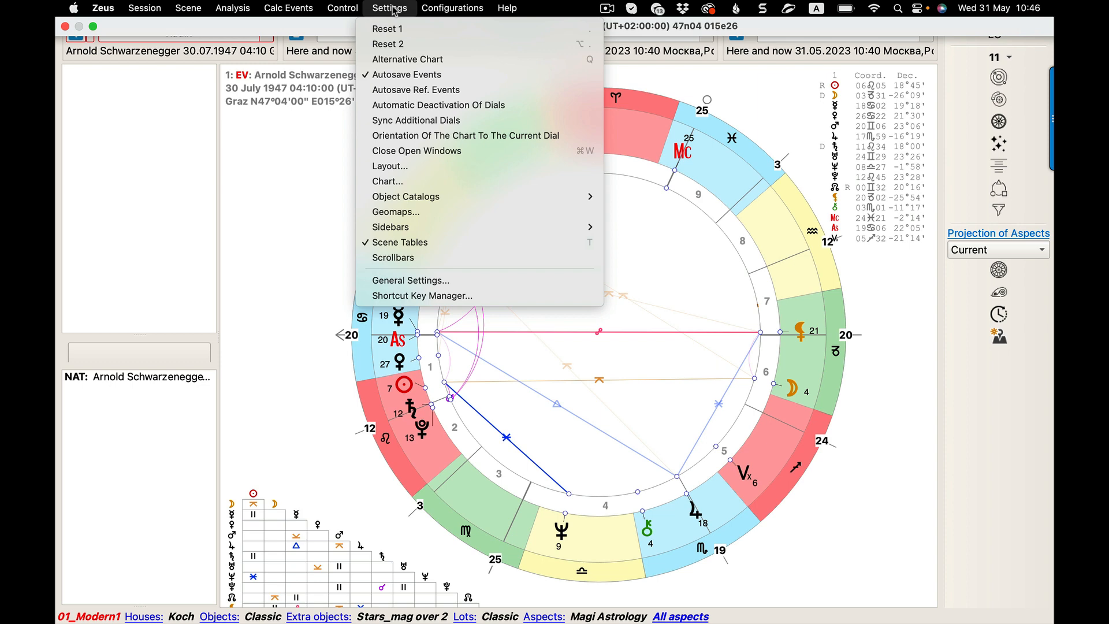
click(398, 164)
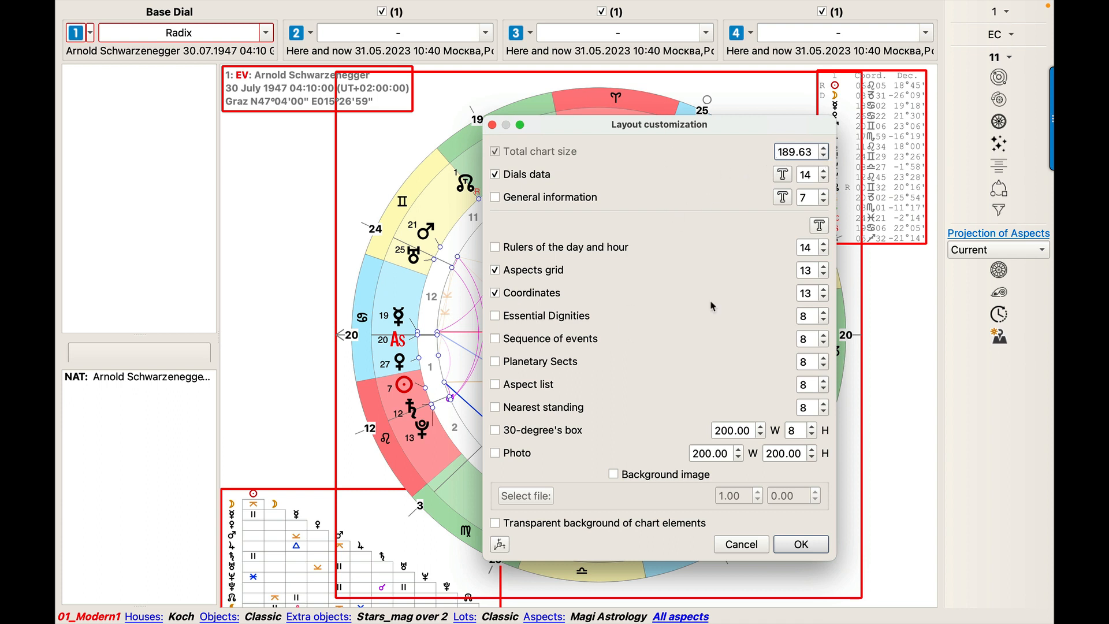
click(751, 545)
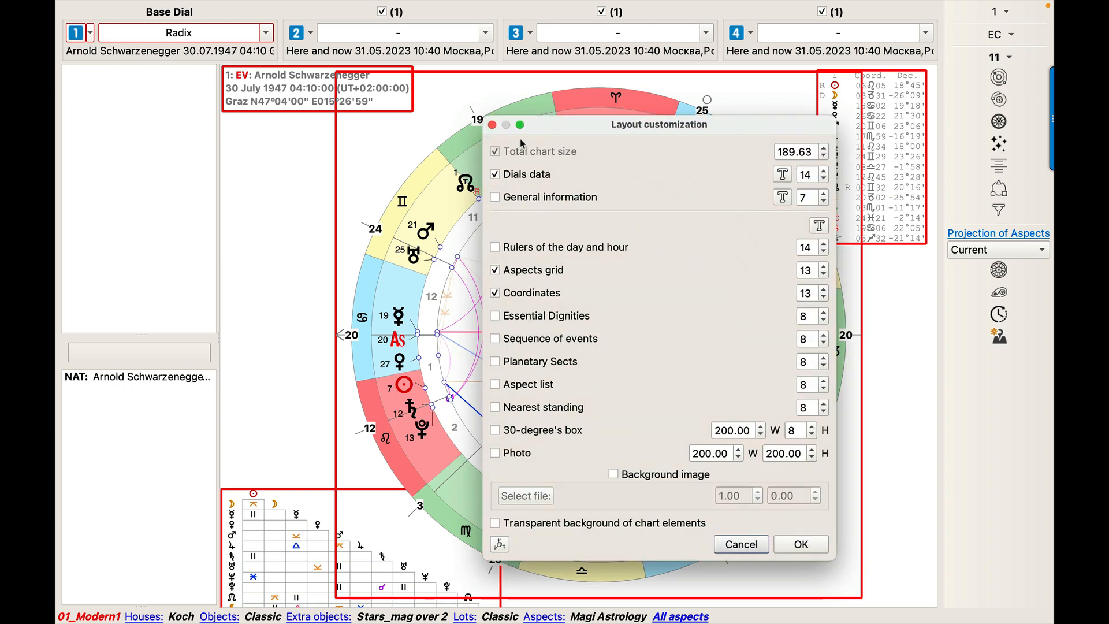
click(492, 125)
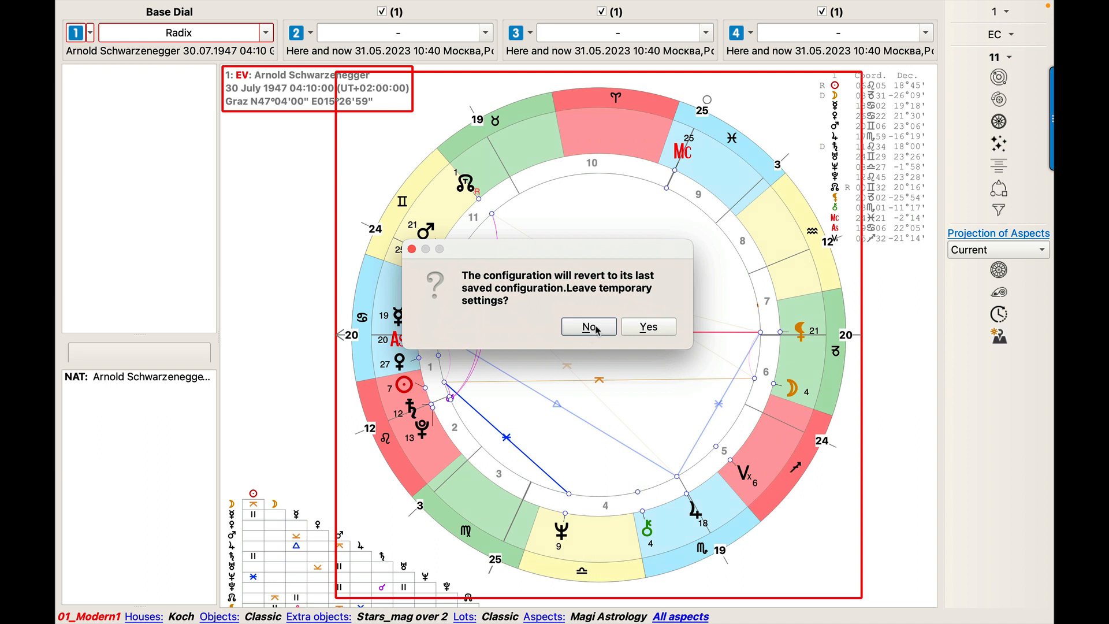
click(596, 330)
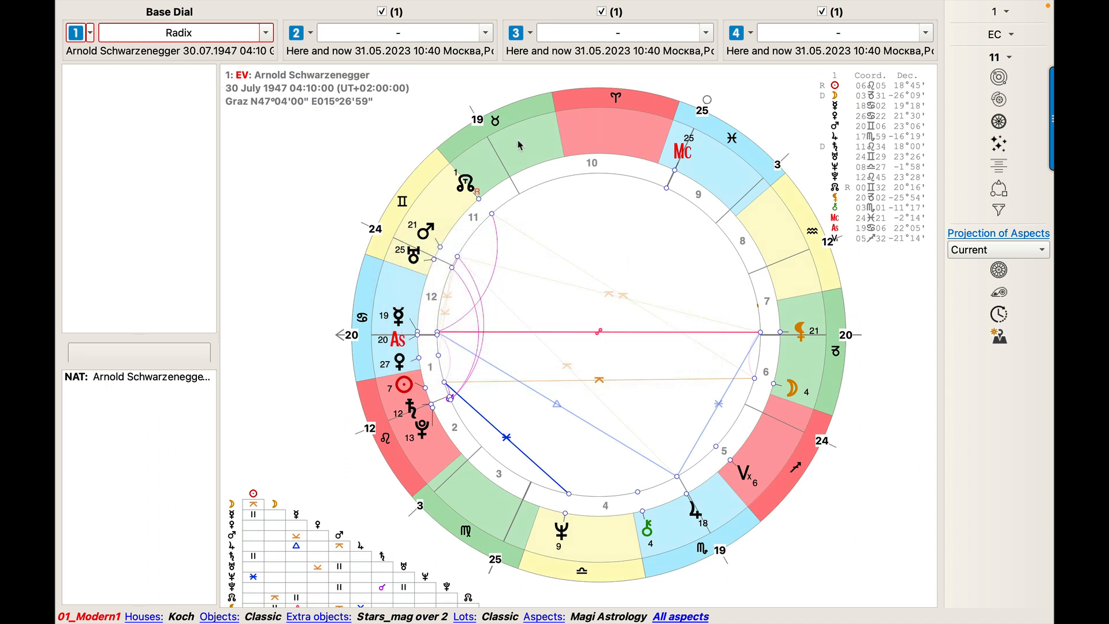
Look through the list of saved configurations without switching to another one.
mouse_move(522, 4)
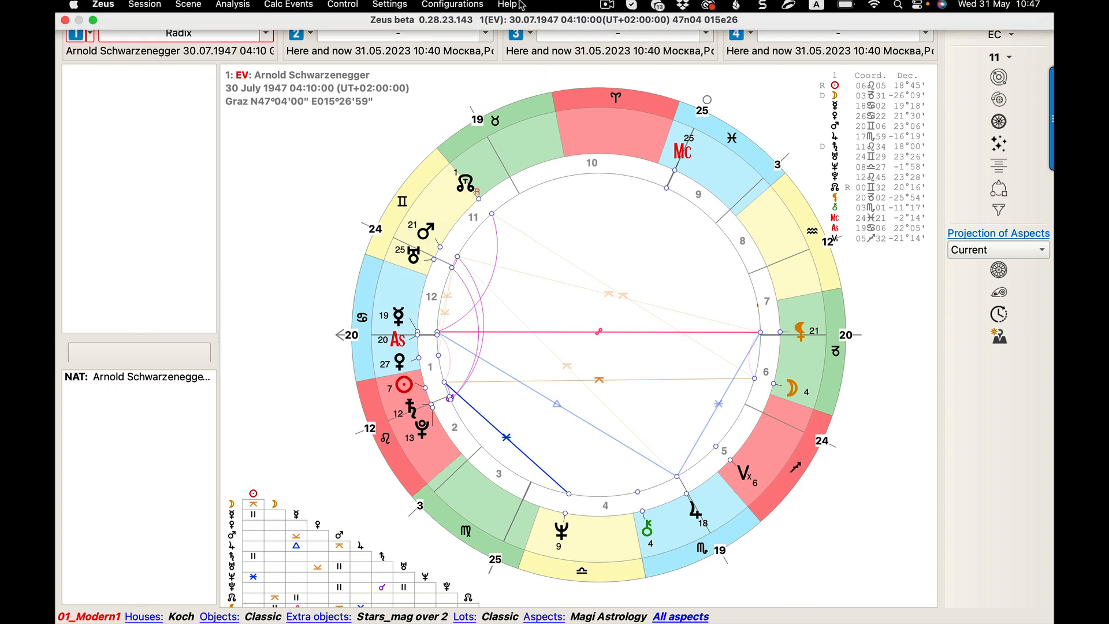
click(439, 9)
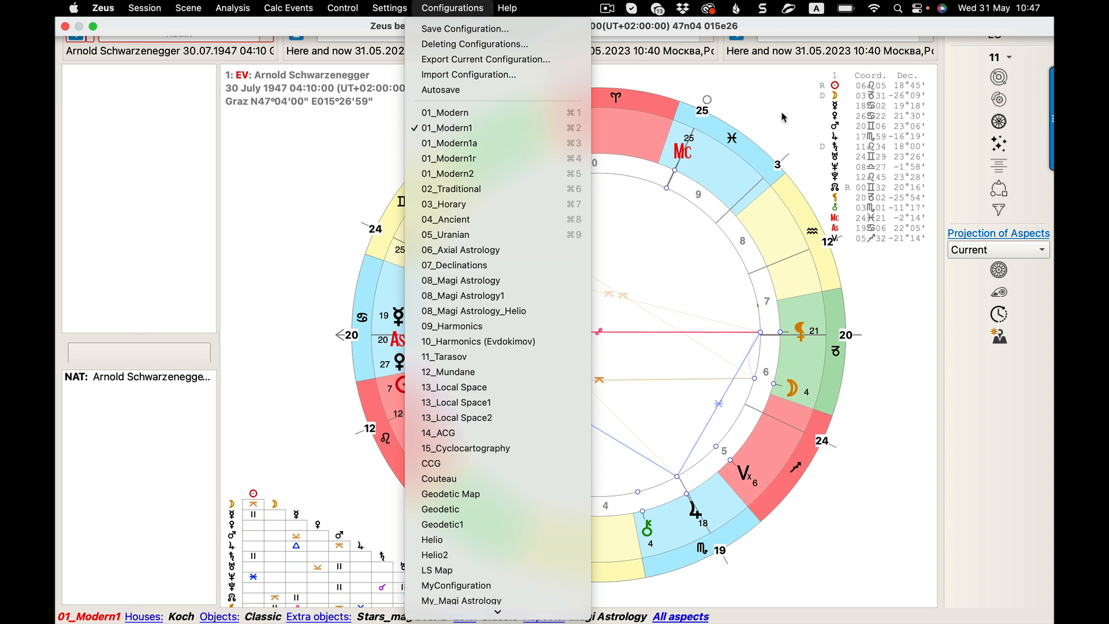
click(883, 443)
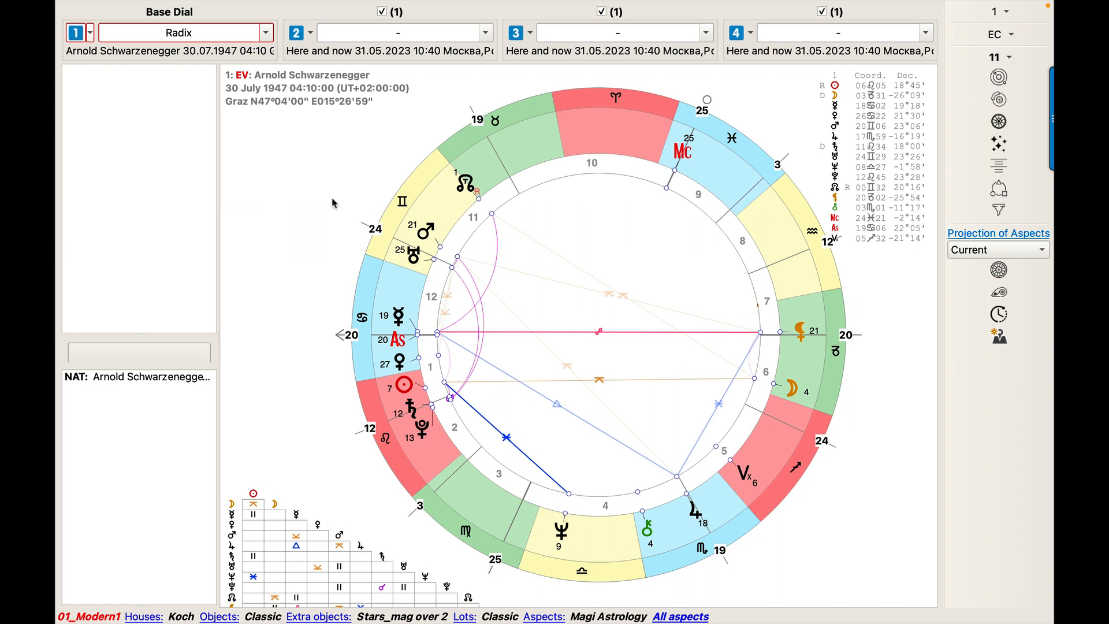
Relocate the first dial's natal chart to Los Angeles, California - USA.
click(90, 33)
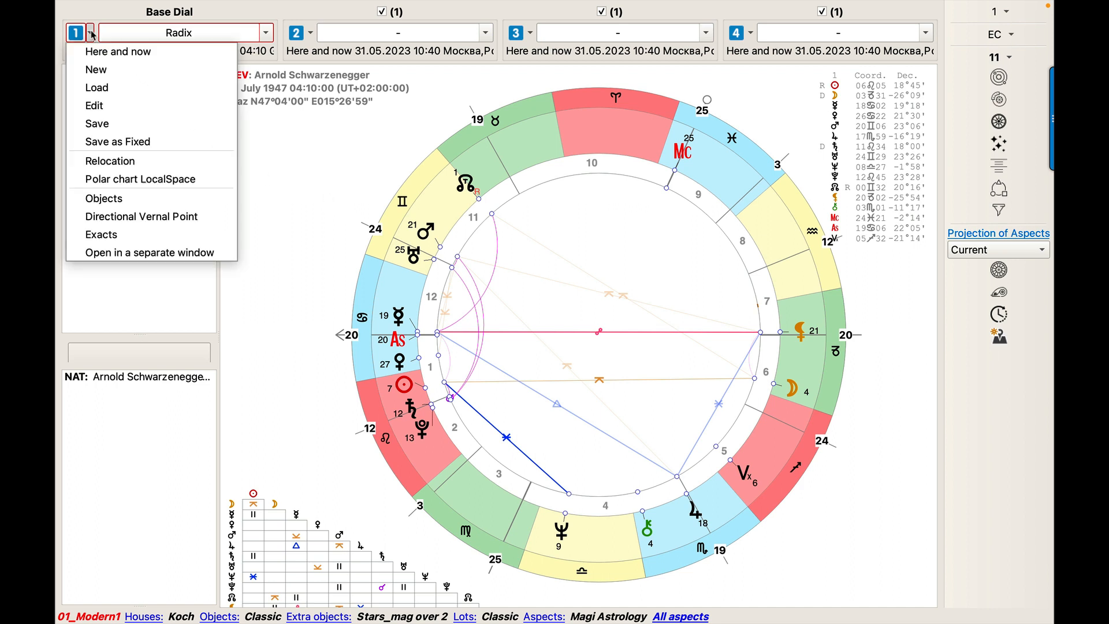
click(136, 161)
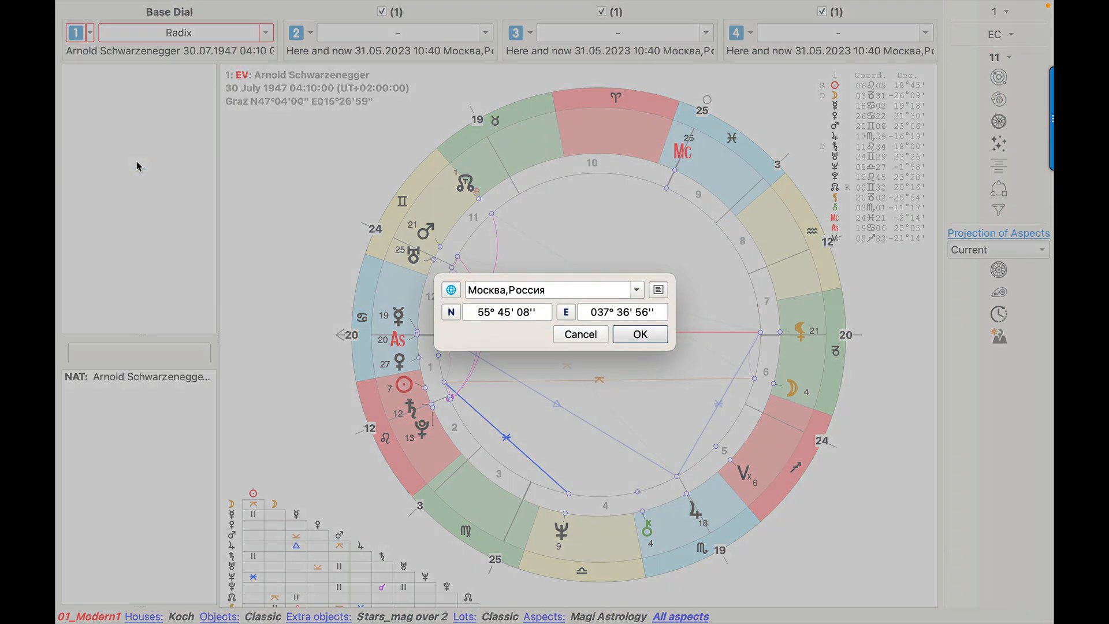
triple_click(593, 286)
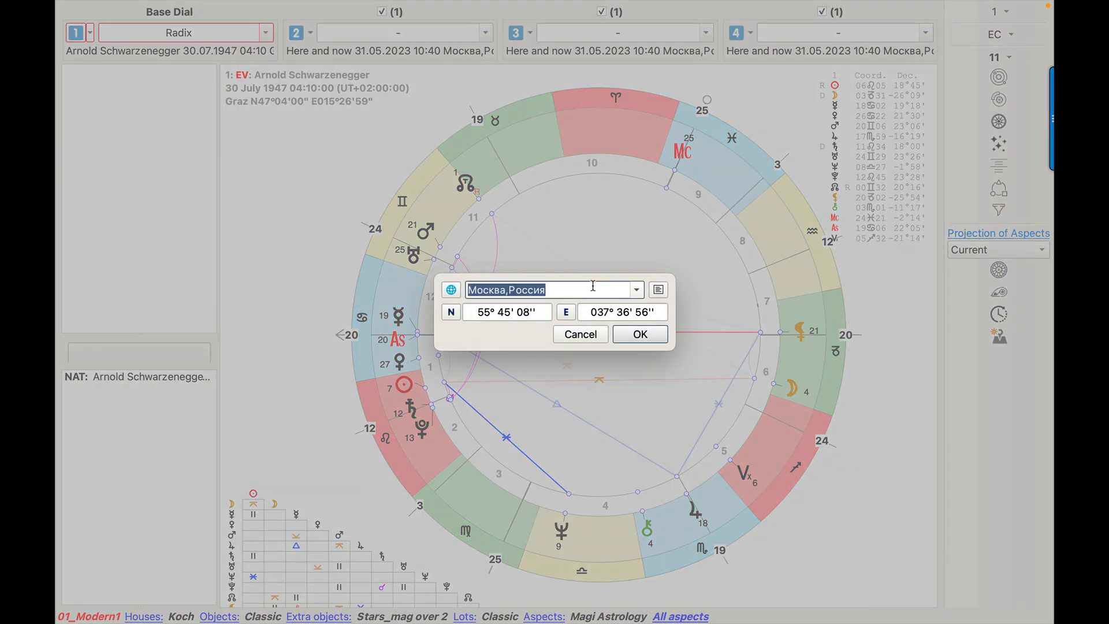
text(Loc)
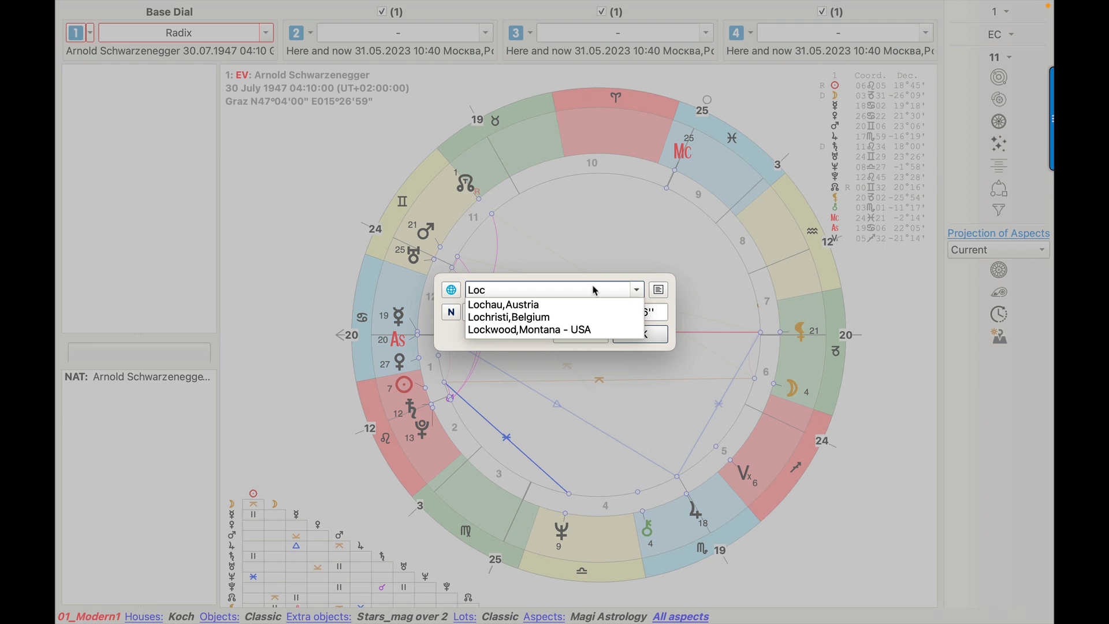
key(BackSpace)
text(s)
key(Down)
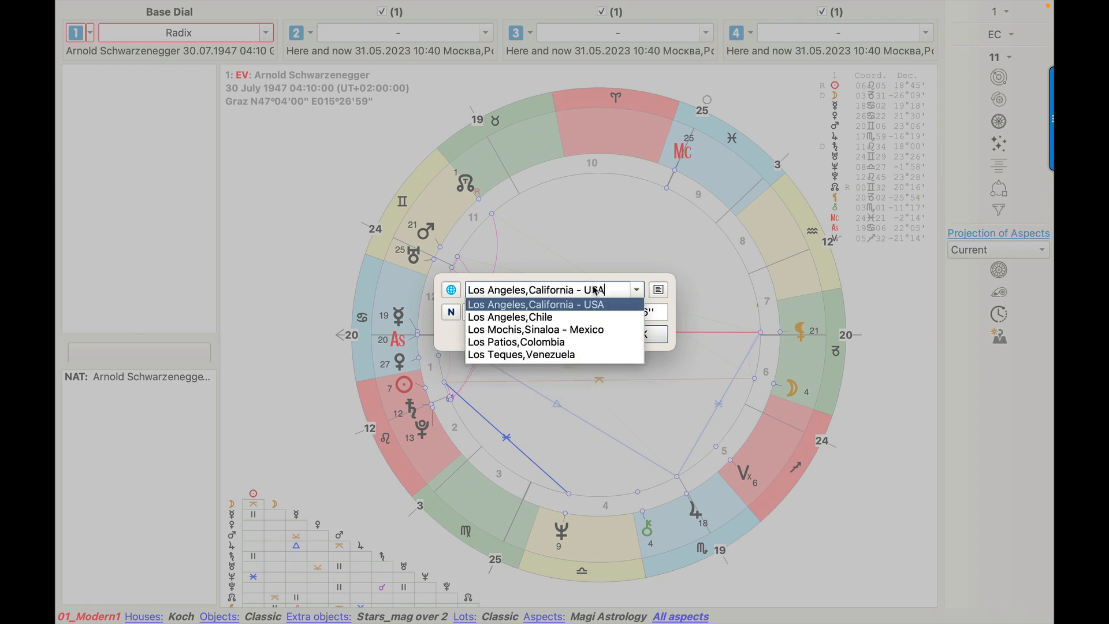
key(Return)
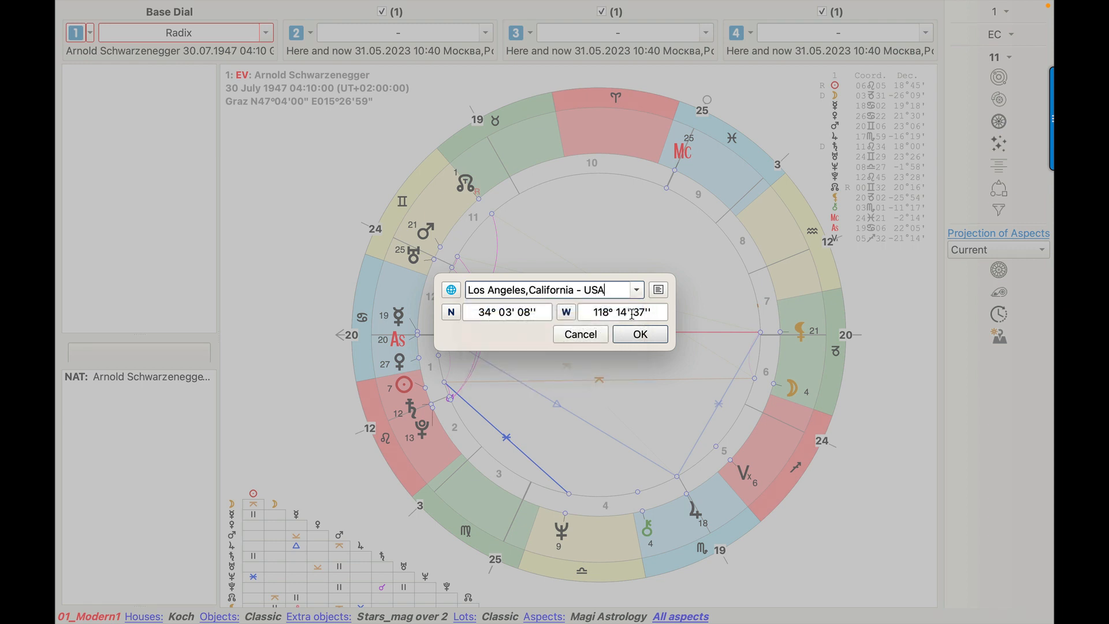
click(650, 336)
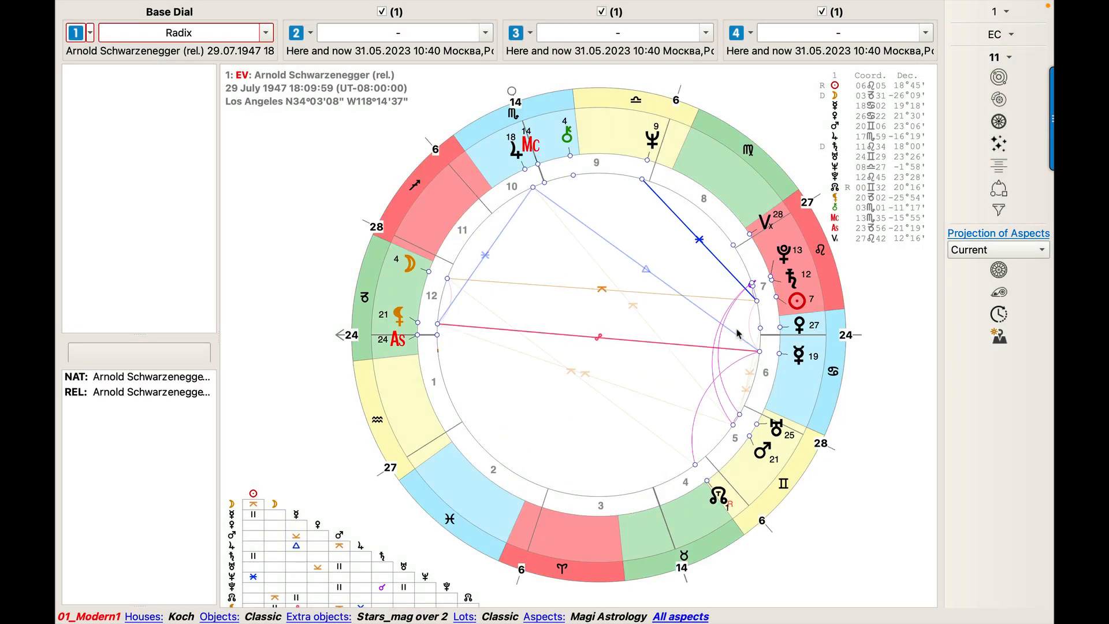
Examine the session commands for saving the scene or screen to PNG, copying to the clipboard and printing.
mouse_move(796, 302)
mouse_move(187, 11)
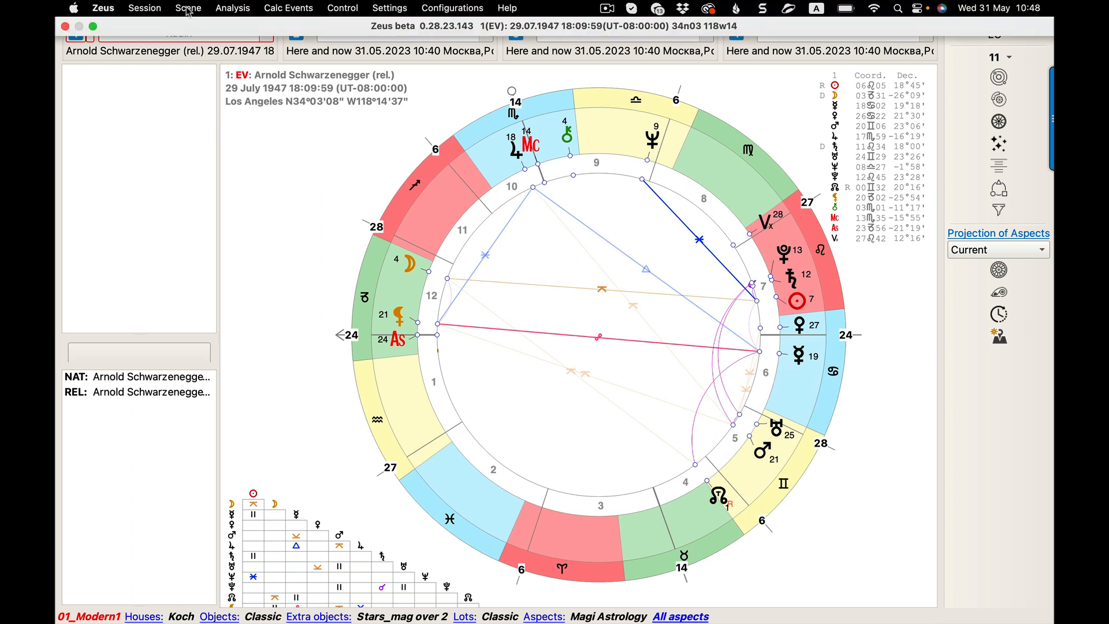
click(142, 9)
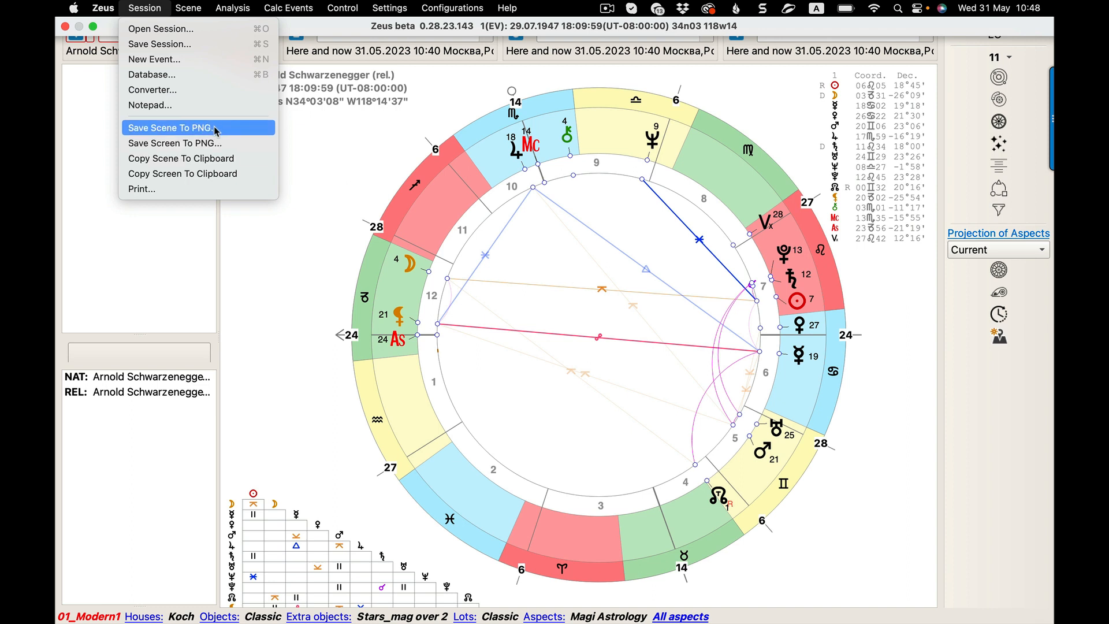
click(179, 128)
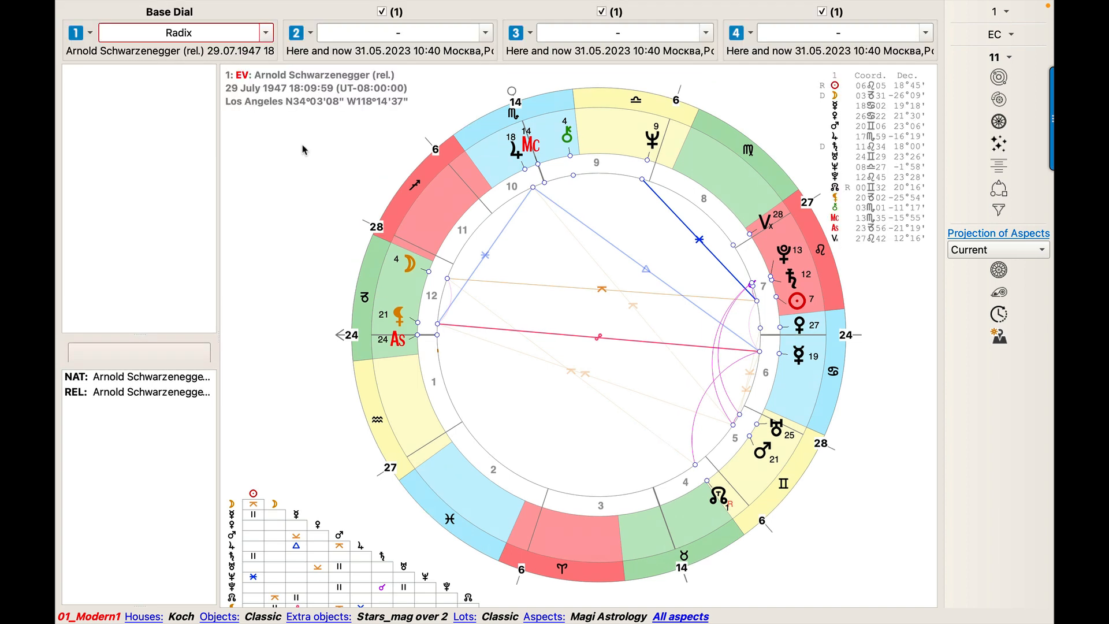
key(F11)
key(F11)
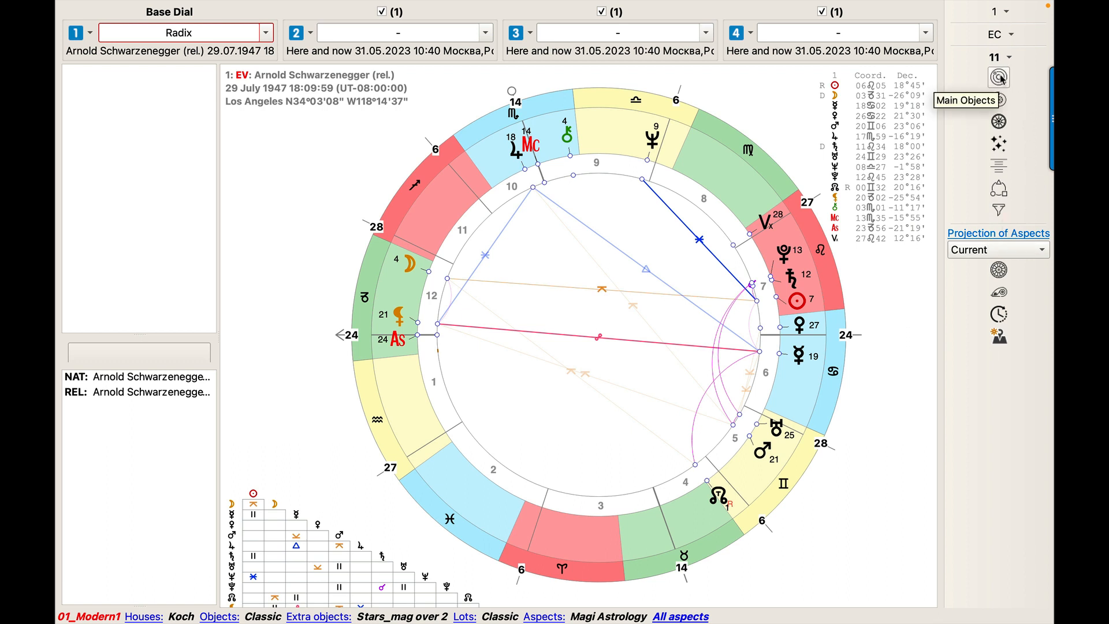
Customize the side panel to hide the Aspect projection plane widget.
right_click(1000, 406)
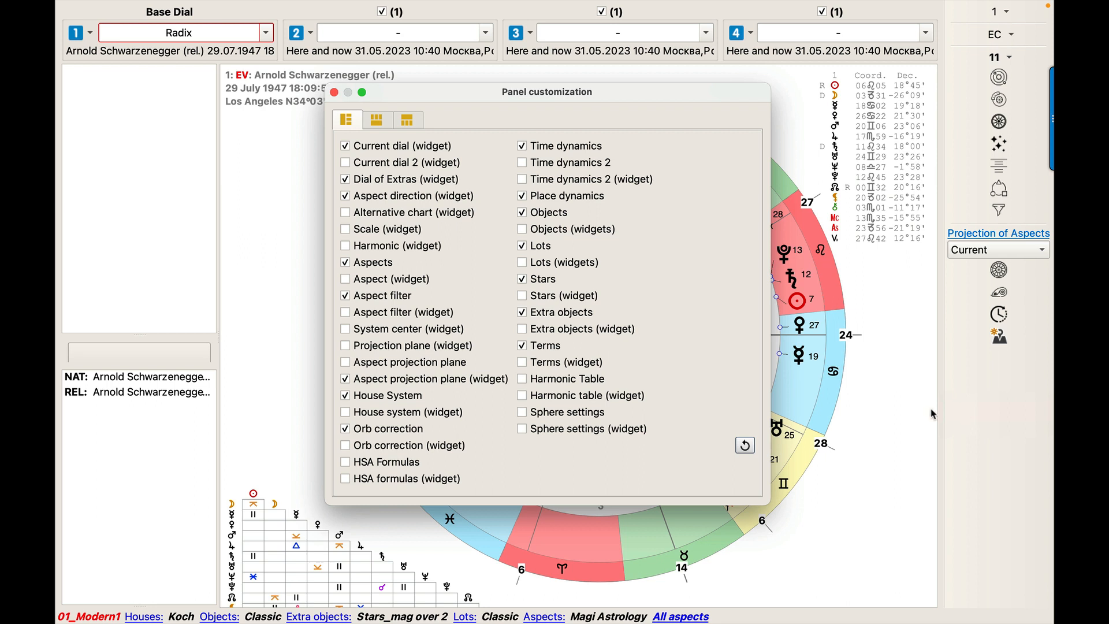
click(346, 380)
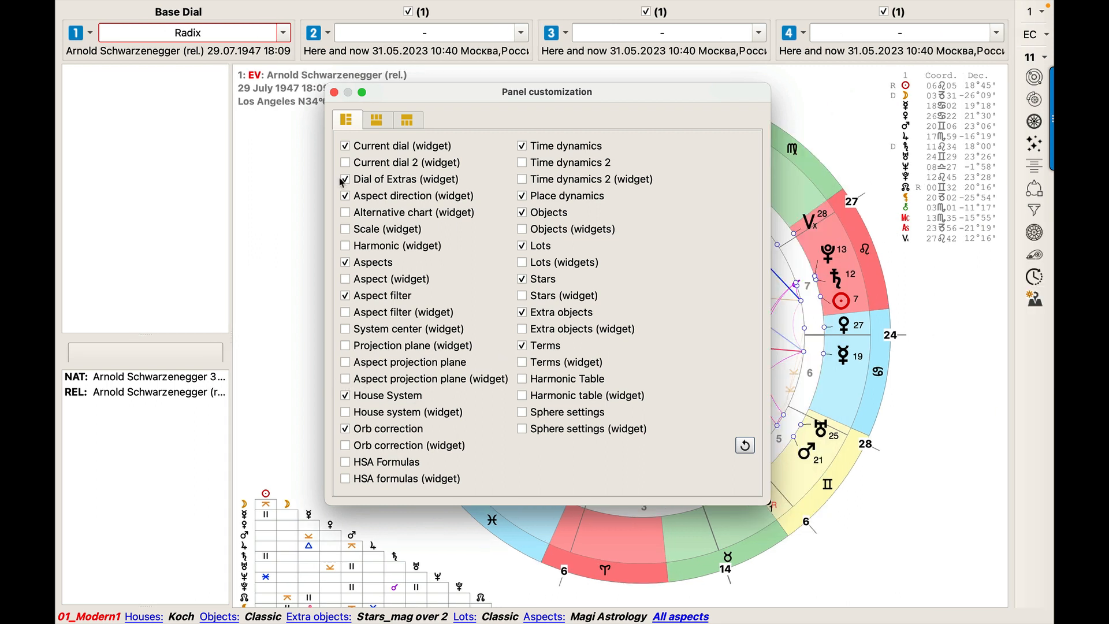
click(334, 92)
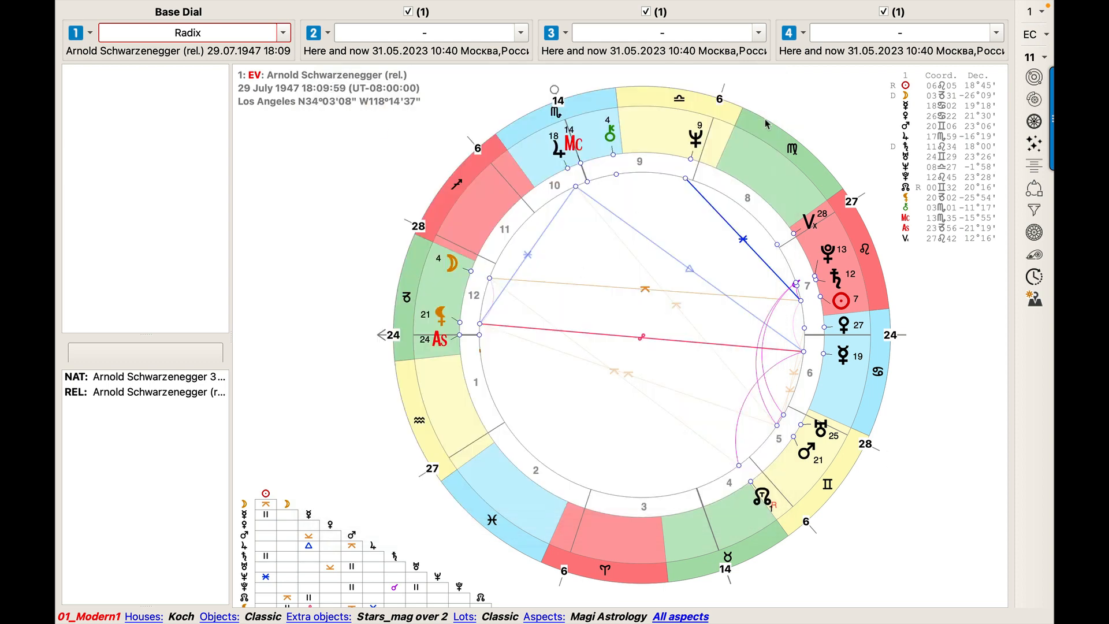
Save the current configuration as 01_Modern1, replacing the existing file.
mouse_move(699, 5)
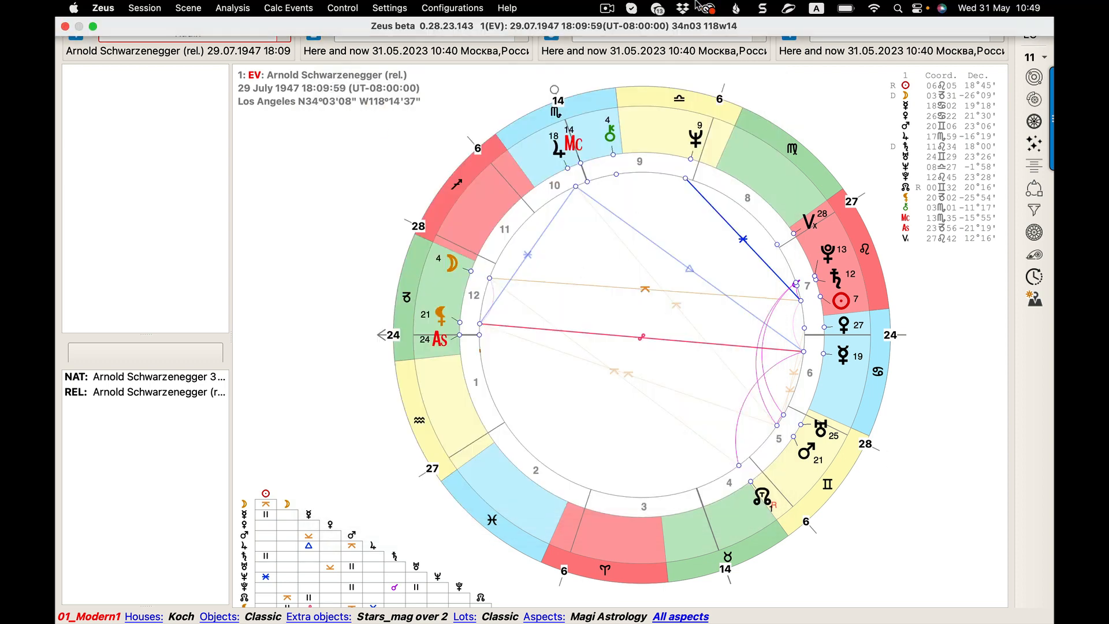
click(447, 8)
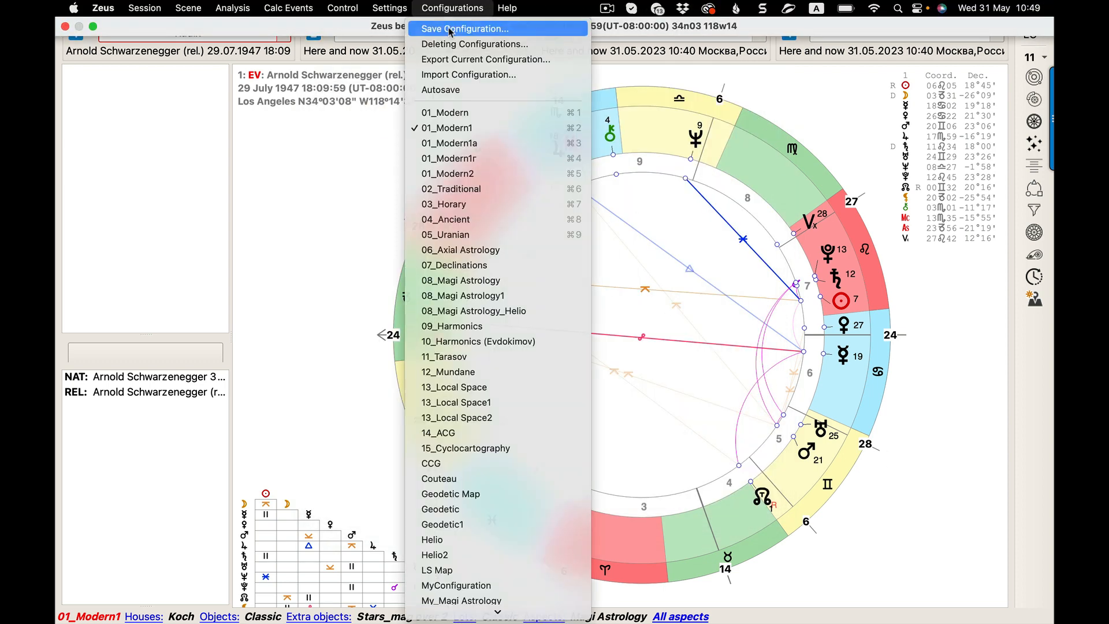
click(449, 29)
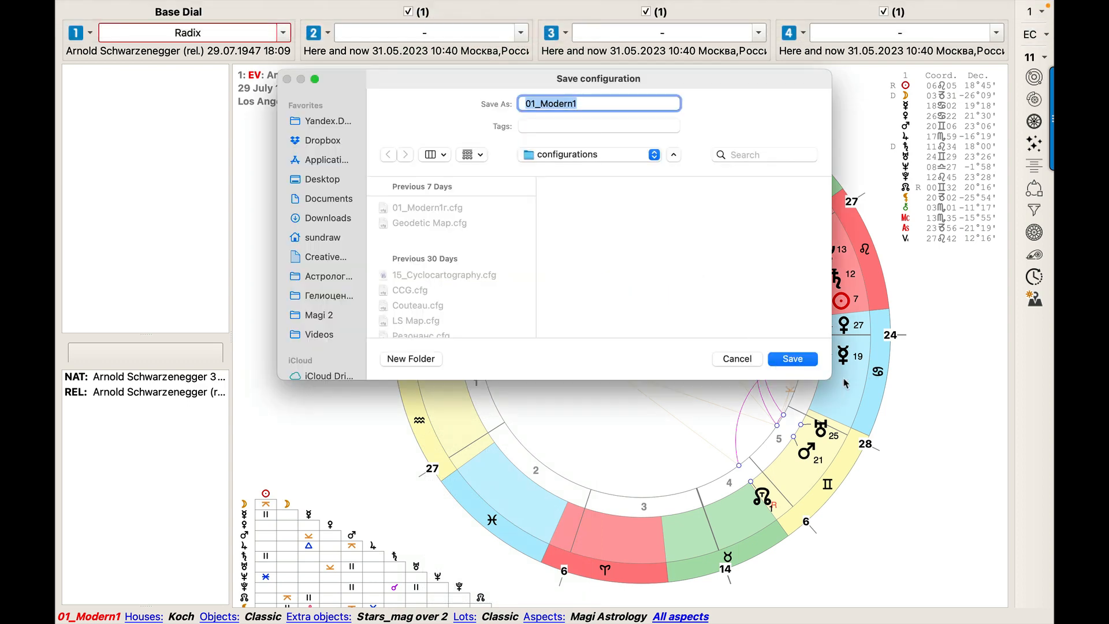
click(809, 366)
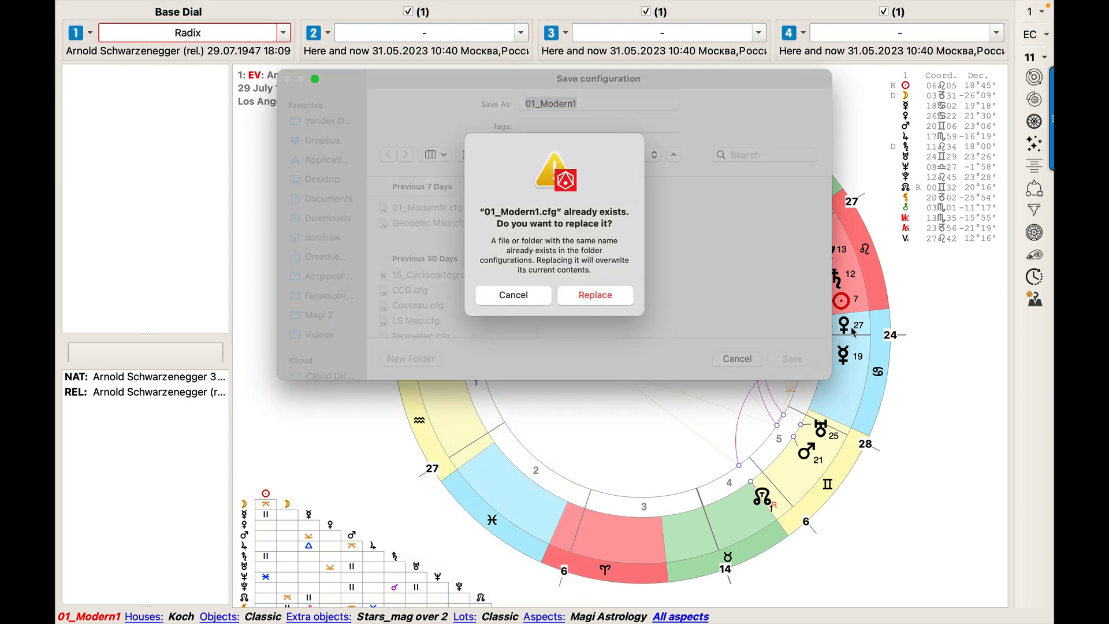
click(596, 295)
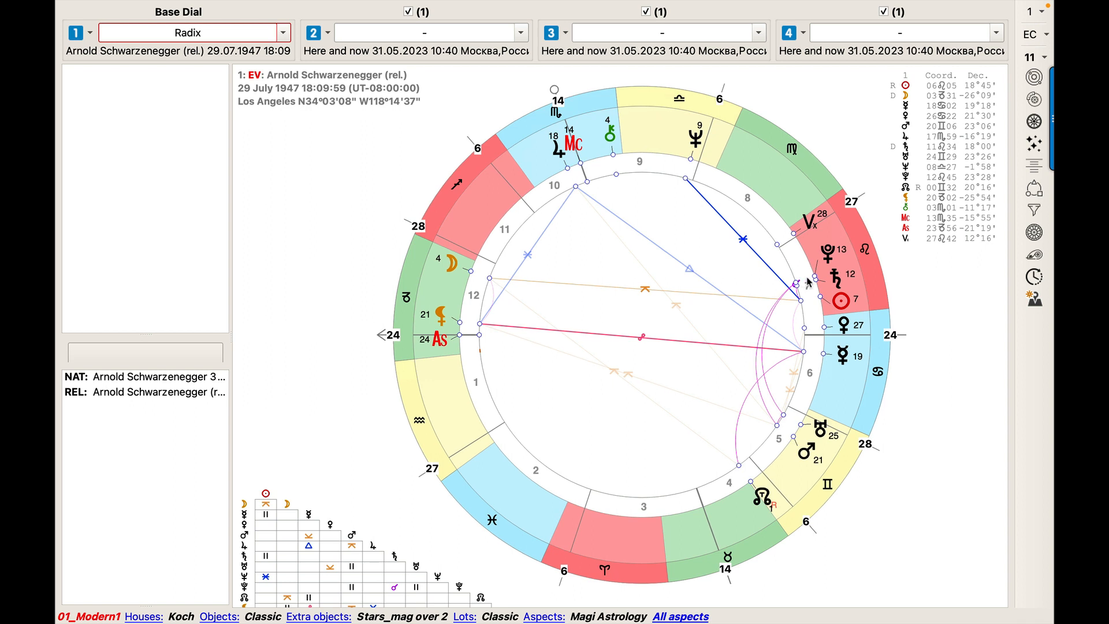